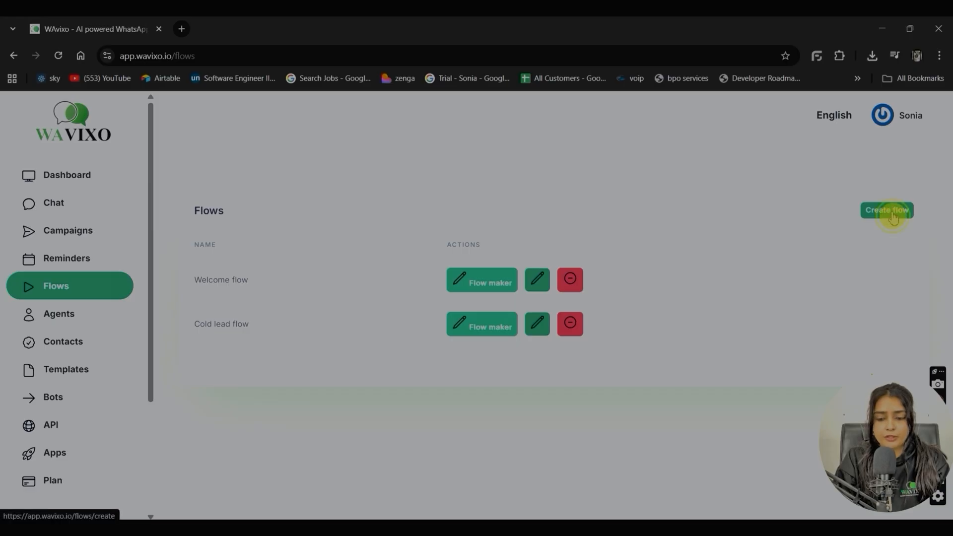
- Create a new flow named "demo 1" and open it in the flow maker
{"action": "left_click", "coordinate": [402, 286]}
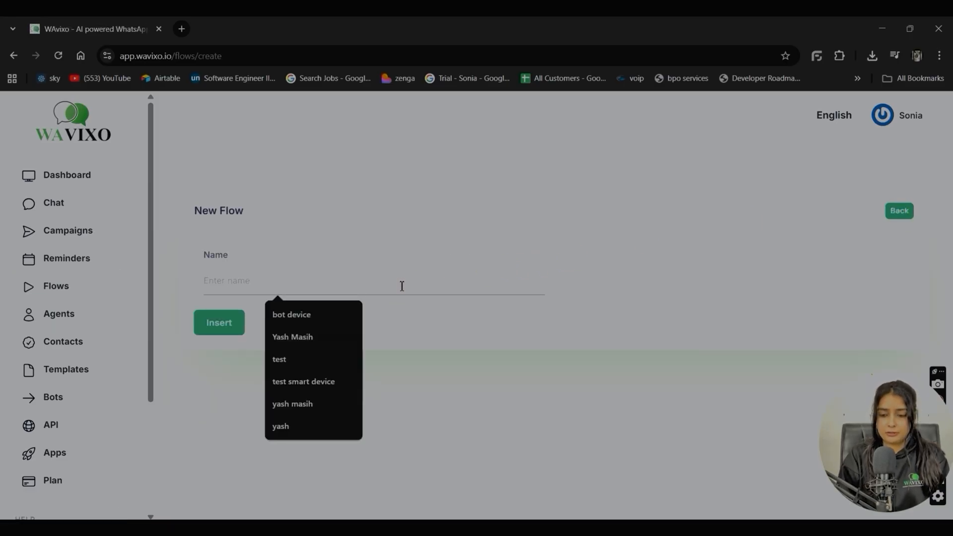
{"action": "type", "text": "demo 1"}
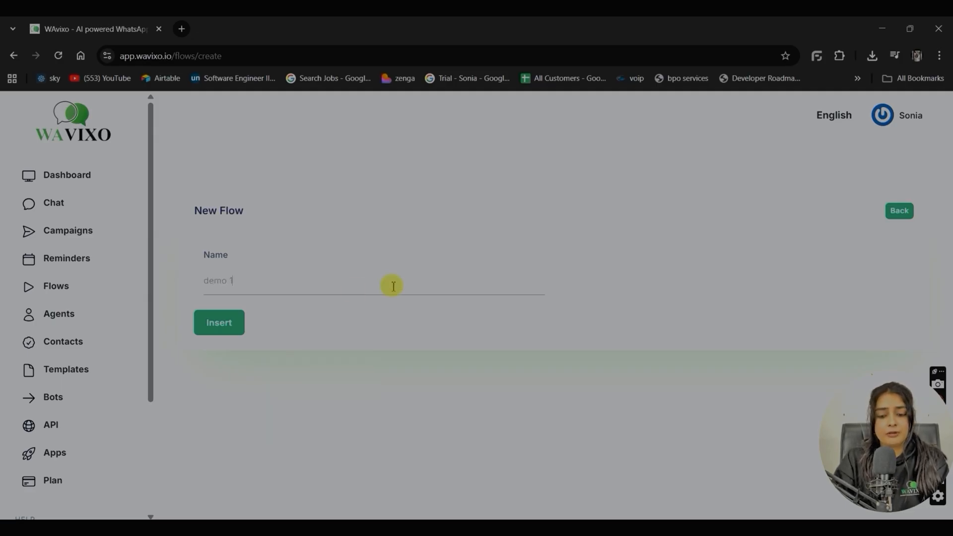
{"action": "left_click", "coordinate": [221, 324]}
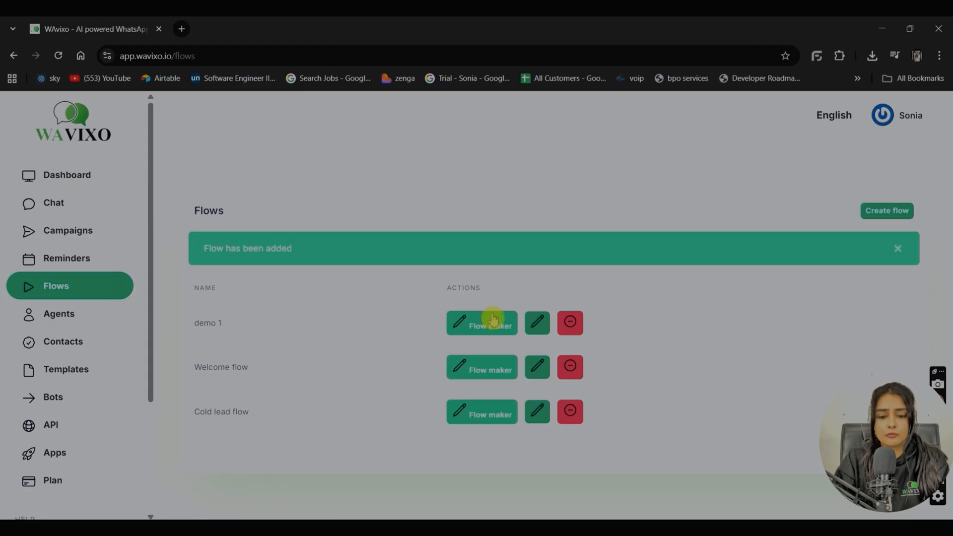
{"action": "left_click", "coordinate": [480, 332]}
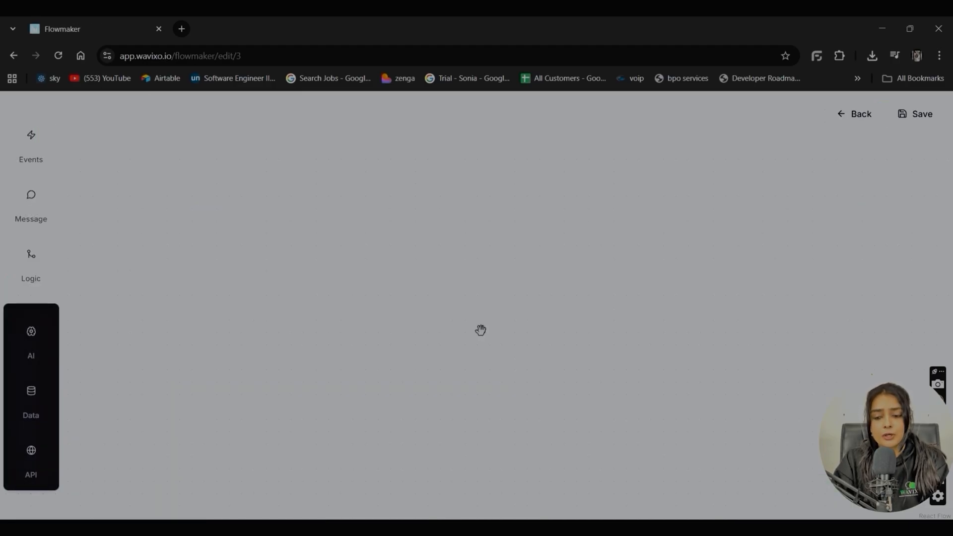
{"action": "left_click", "coordinate": [29, 138]}
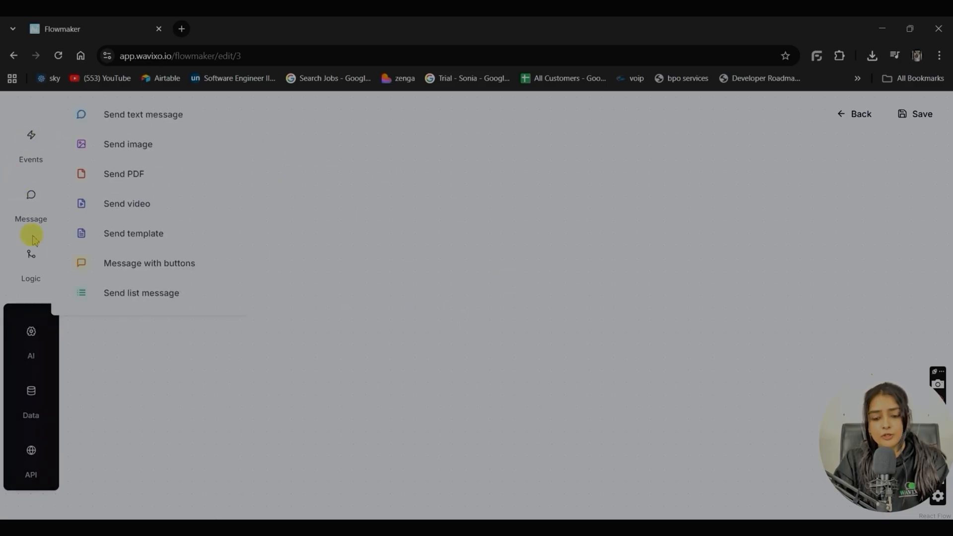
{"action": "mouse_move", "coordinate": [32, 265]}
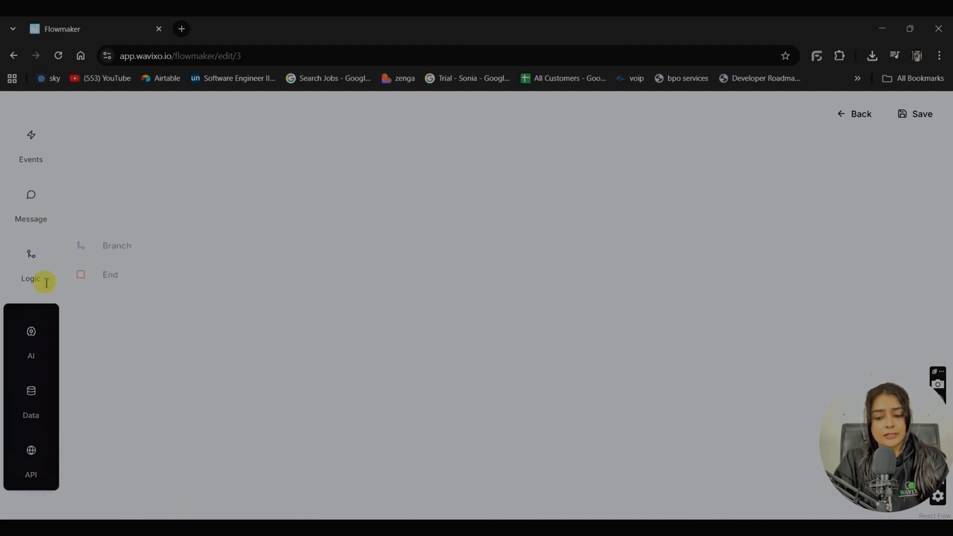
{"action": "mouse_move", "coordinate": [32, 333]}
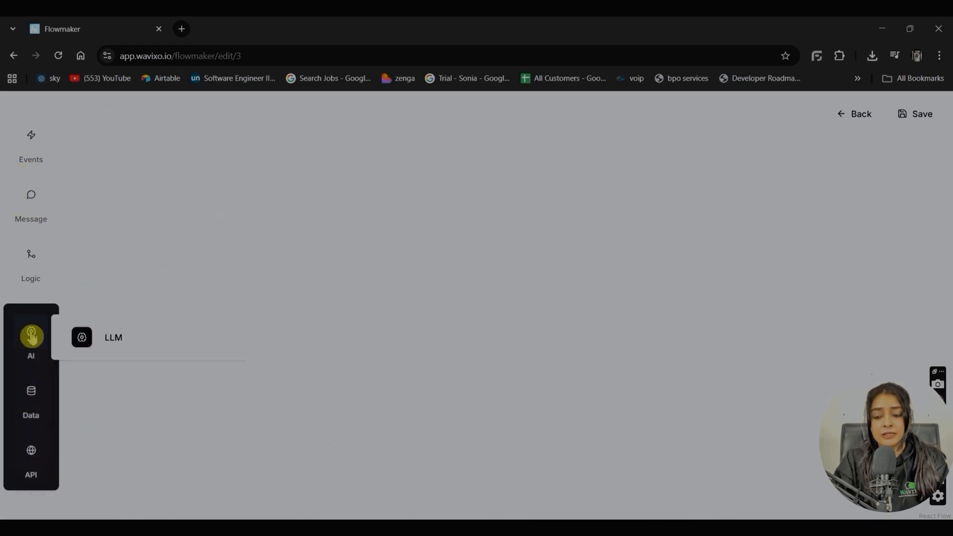
- Add a Keyword trigger to the flow with the keyword "help" set to Exact match
{"action": "mouse_move", "coordinate": [50, 138]}
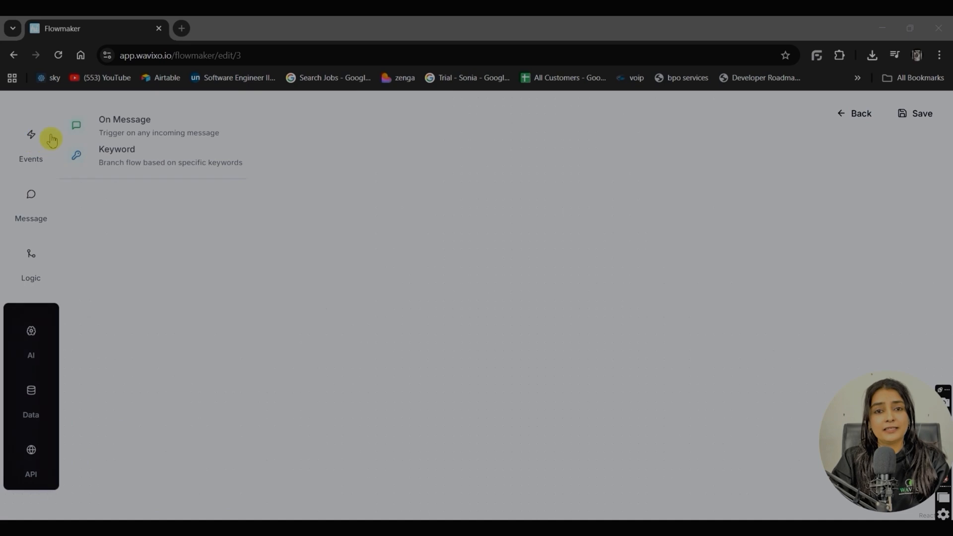
{"action": "left_click", "coordinate": [104, 165]}
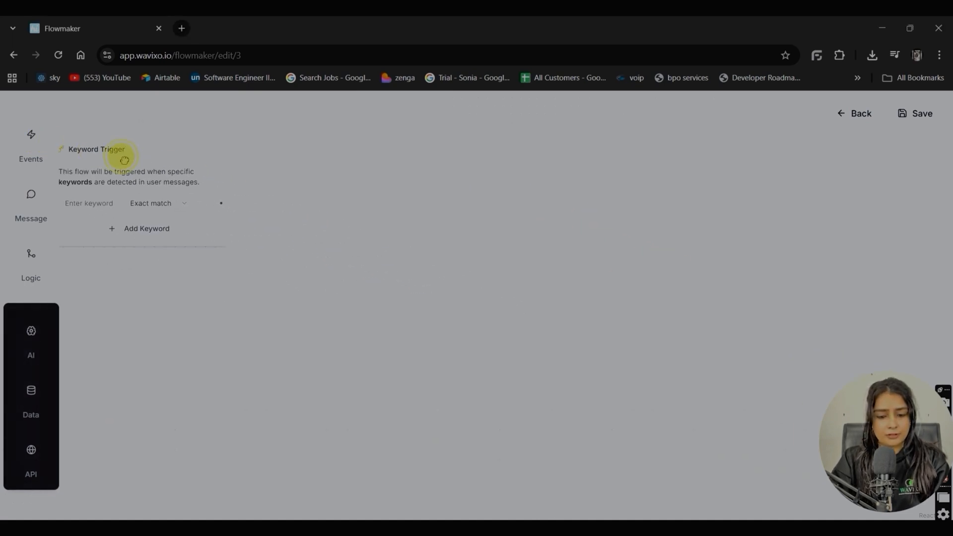
{"action": "left_click", "coordinate": [156, 214]}
{"action": "type", "text": "help"}
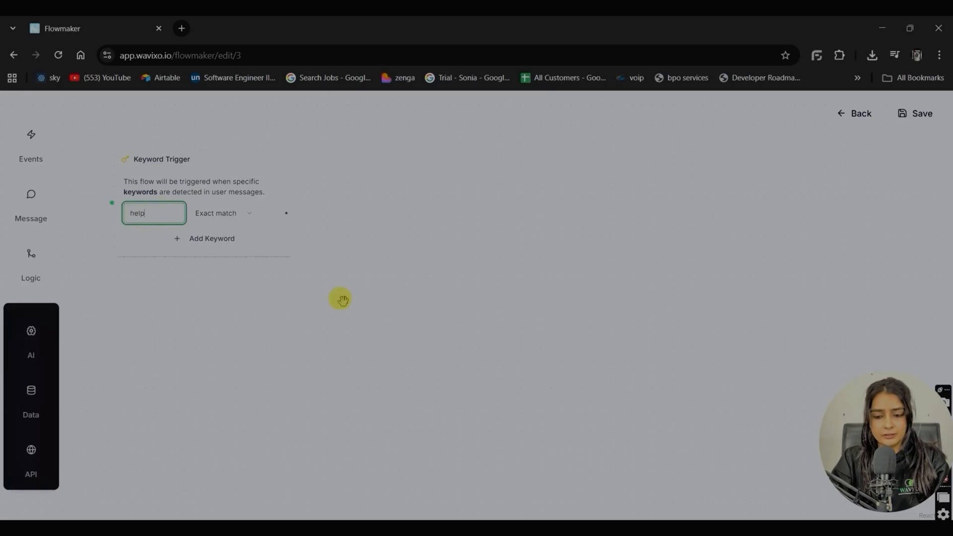
{"action": "left_click", "coordinate": [230, 213]}
{"action": "left_click", "coordinate": [229, 214]}
- Add a message with buttons whose body reads "hello! how can I help you? Please select the option below."
{"action": "left_click", "coordinate": [31, 194]}
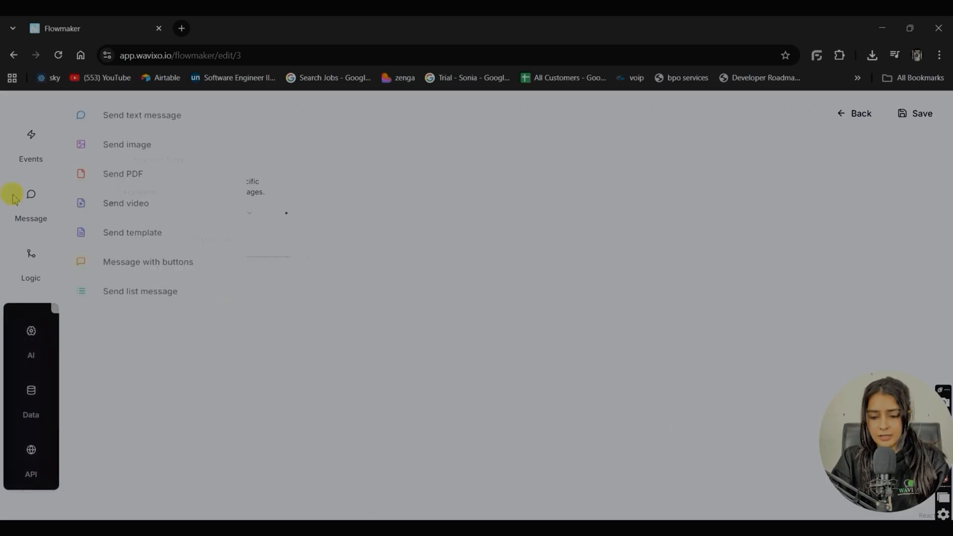
{"action": "left_click", "coordinate": [122, 262]}
{"action": "left_click_drag", "start_coordinate": [353, 101], "coordinate": [313, 99]}
{"action": "left_click", "coordinate": [348, 273]}
{"action": "type", "text": "h"}
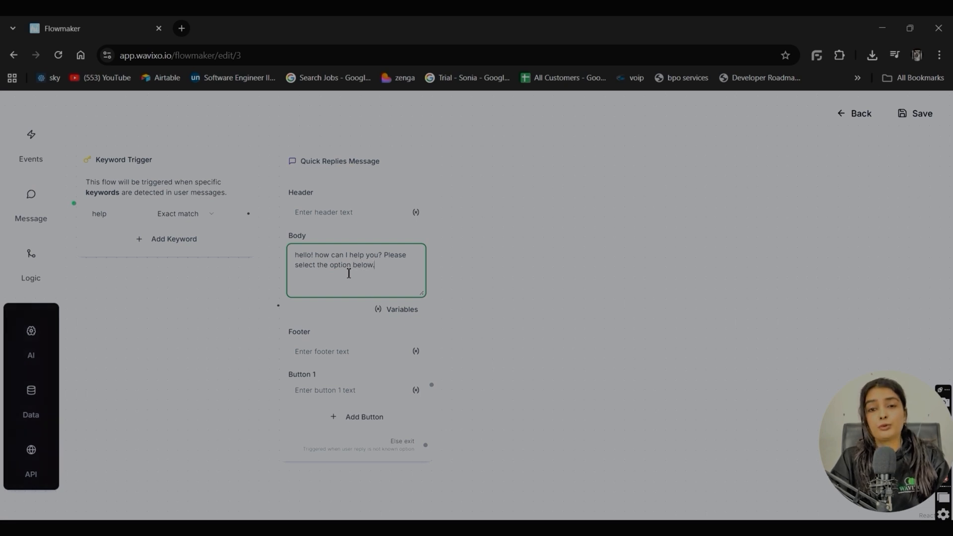
- Add two more reply buttons and label the three "payment related", "need technical support" and "service not working"
{"action": "left_click", "coordinate": [402, 415]}
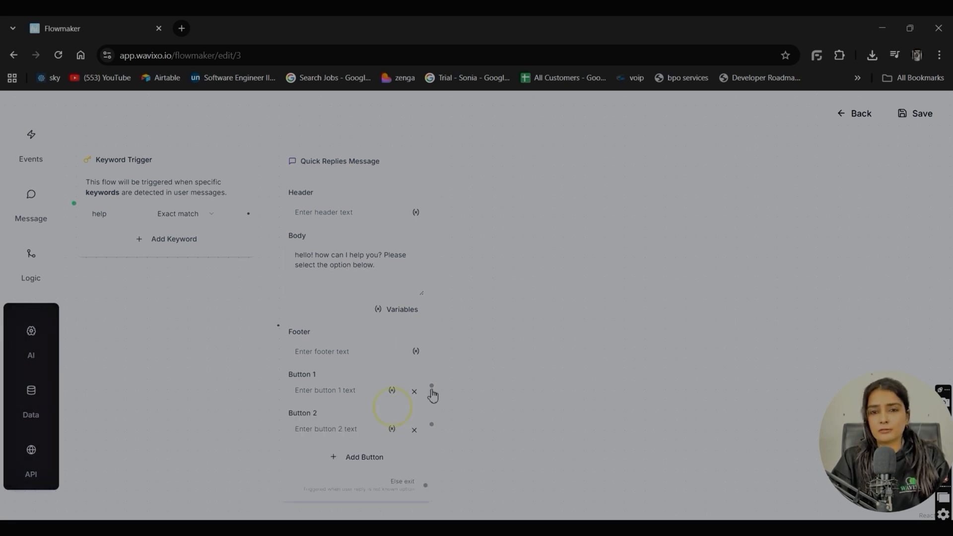
{"action": "left_click", "coordinate": [347, 456]}
{"action": "scroll", "coordinate": [489, 389], "scroll_direction": "down", "scroll_amount": 2}
{"action": "left_click_drag", "start_coordinate": [489, 389], "coordinate": [469, 332]}
{"action": "left_click", "coordinate": [304, 329]}
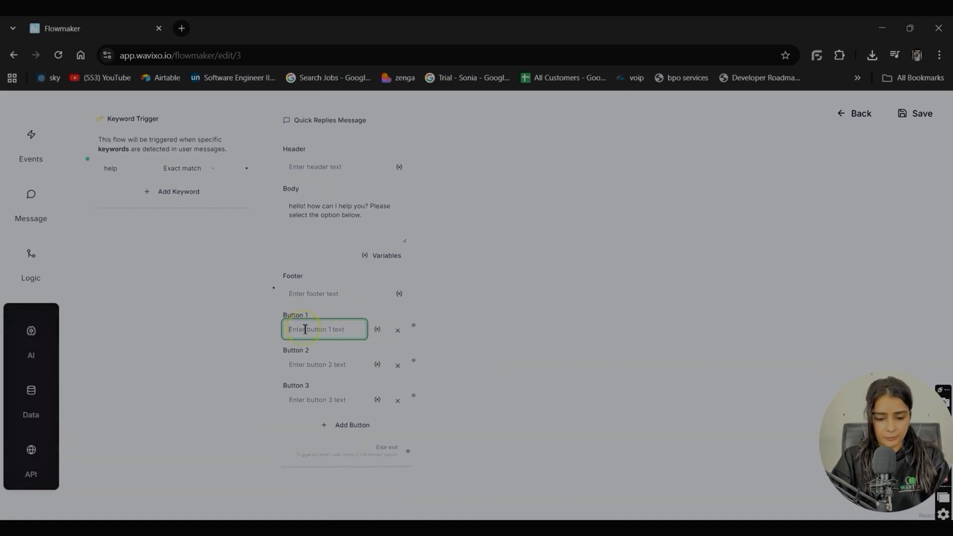
{"action": "type", "text": "payment related"}
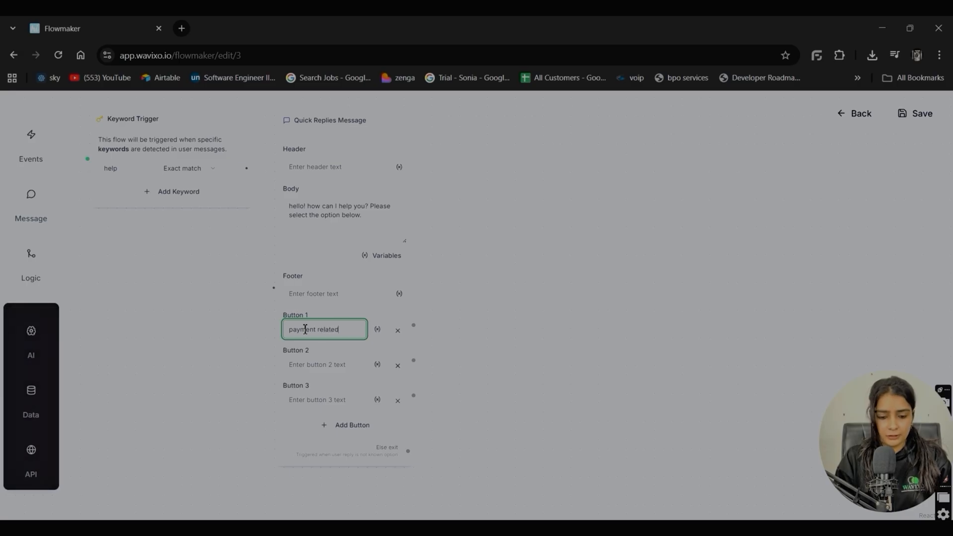
{"action": "left_click", "coordinate": [296, 366]}
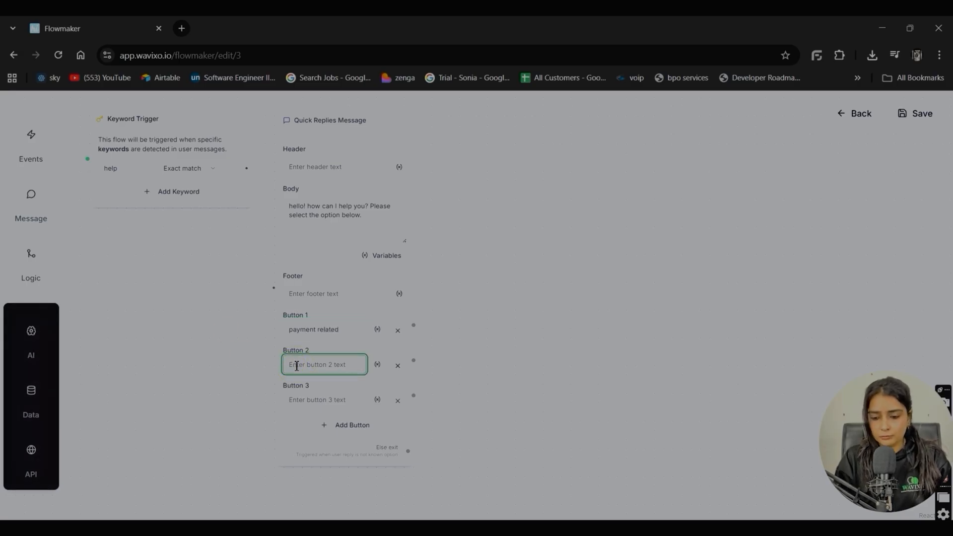
{"action": "type", "text": "need te"}
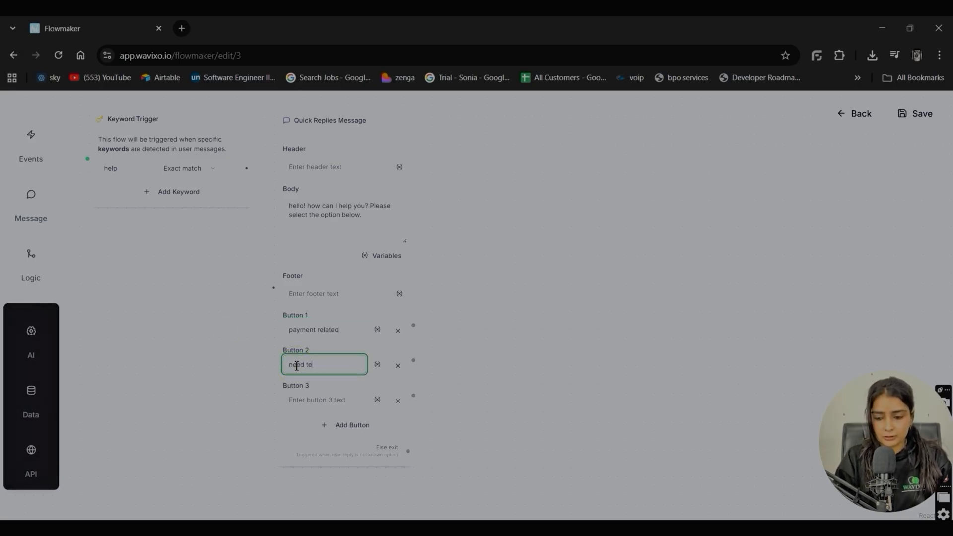
{"action": "type", "text": "chnical support"}
{"action": "left_click", "coordinate": [318, 397]}
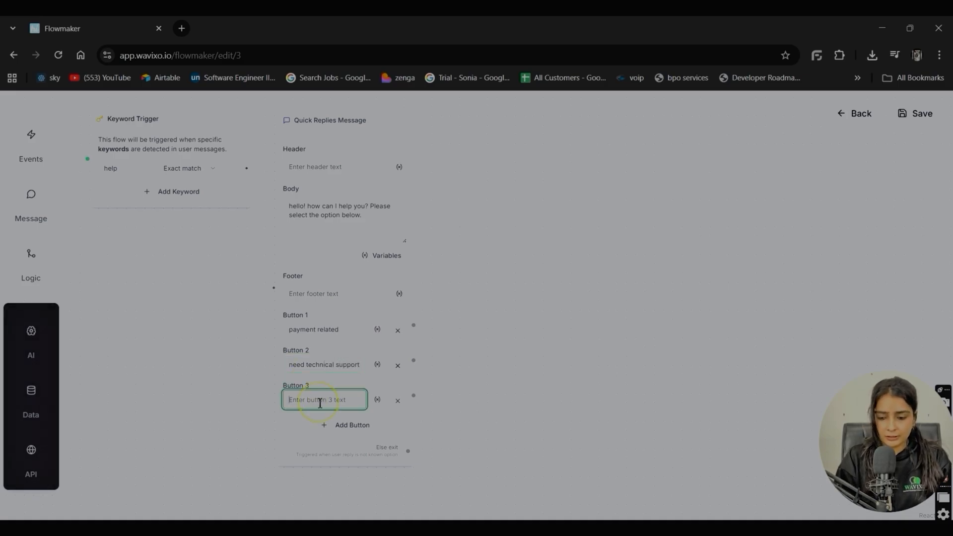
{"action": "type", "text": "service not working"}
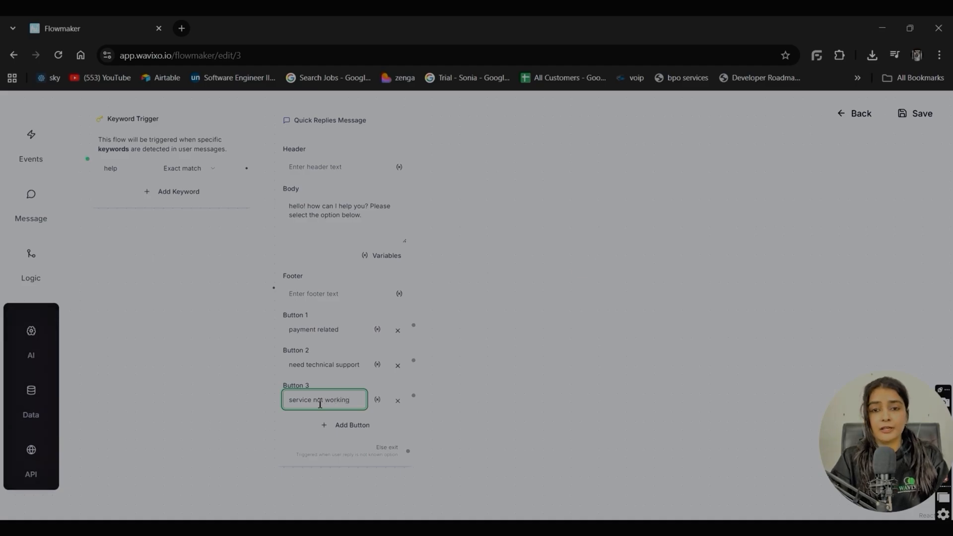
- Connect the "help" keyword output of the trigger to the Quick Replies Message node
{"action": "left_click_drag", "start_coordinate": [247, 168], "coordinate": [274, 287]}
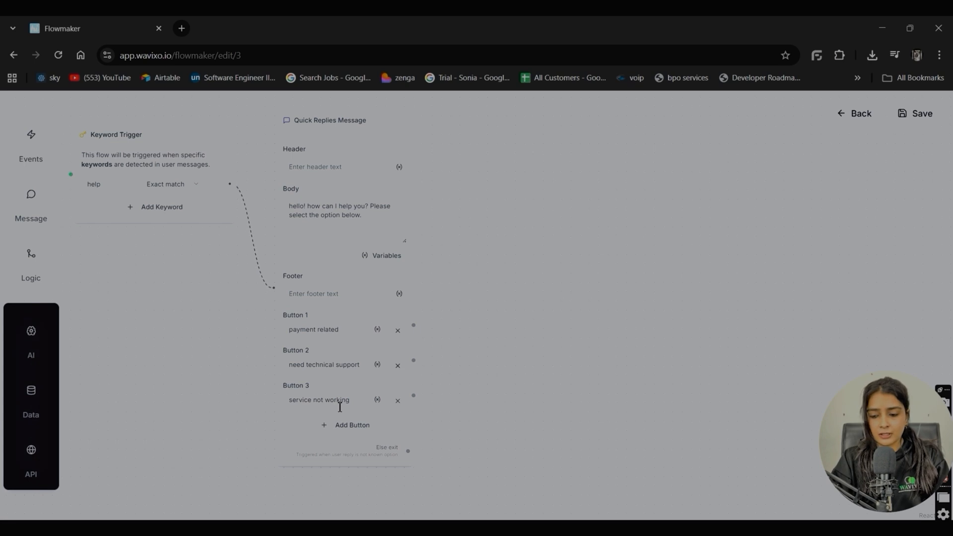
{"action": "left_click_drag", "start_coordinate": [510, 347], "coordinate": [495, 336]}
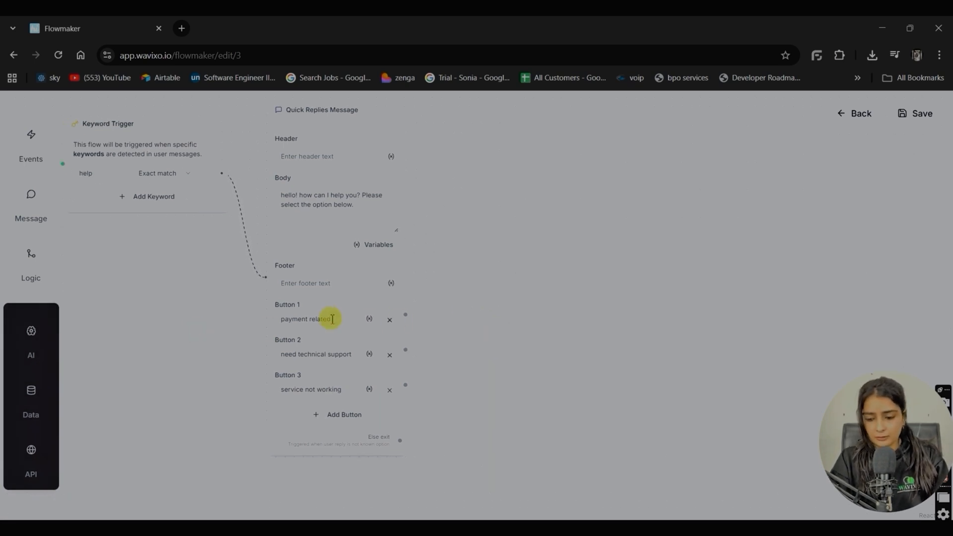
- Add a Send PDF node with the caption "Please go through these docs."
{"action": "left_click", "coordinate": [32, 213]}
{"action": "left_click", "coordinate": [124, 173]}
{"action": "left_click", "coordinate": [530, 261]}
{"action": "type", "text": "OP"}
{"action": "key", "text": "BackSpace"}
{"action": "key", "text": "BackSpace"}
{"action": "type", "text": "Please go through these "}
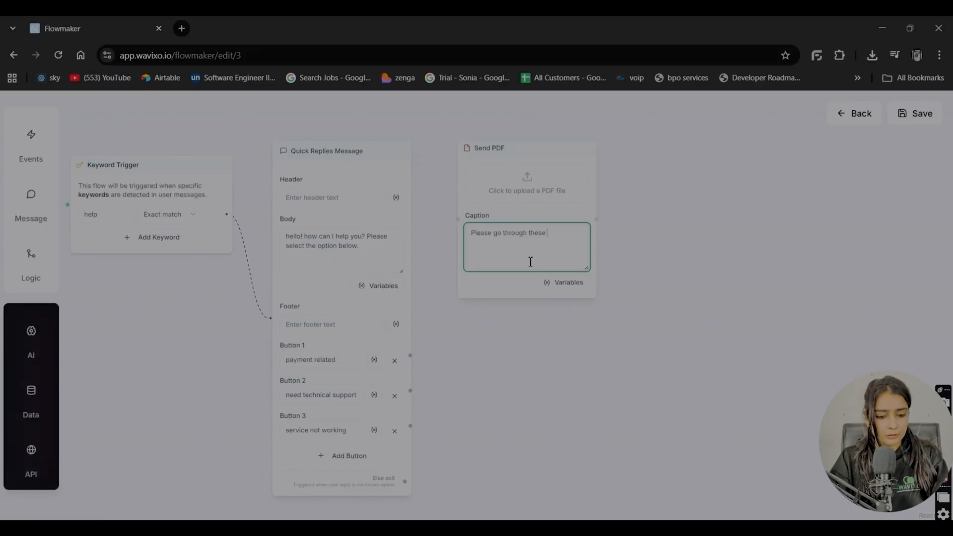
{"action": "type", "text": "docs."}
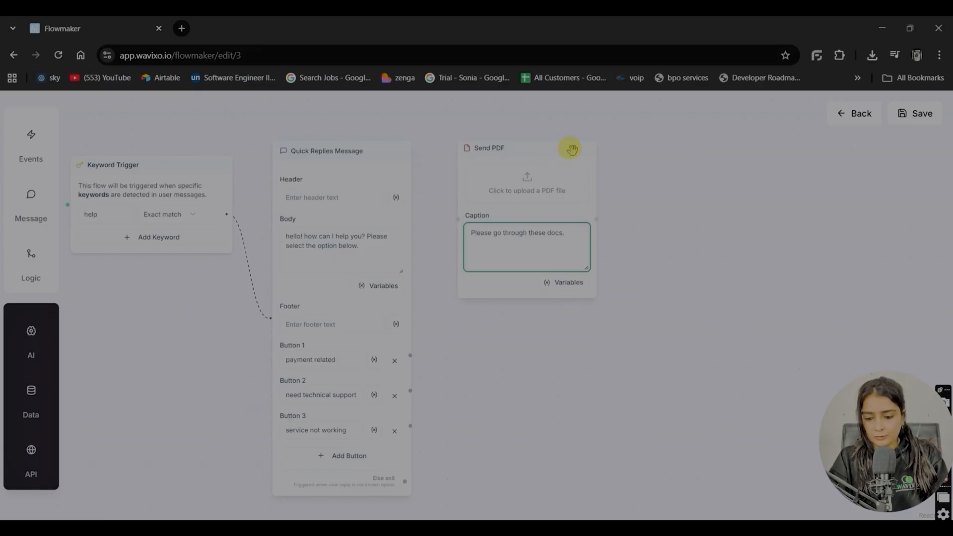
- Upload the file "GFT Digital Marketing Proposal (2)" from Downloads to the Send PDF node
{"action": "left_click", "coordinate": [543, 182]}
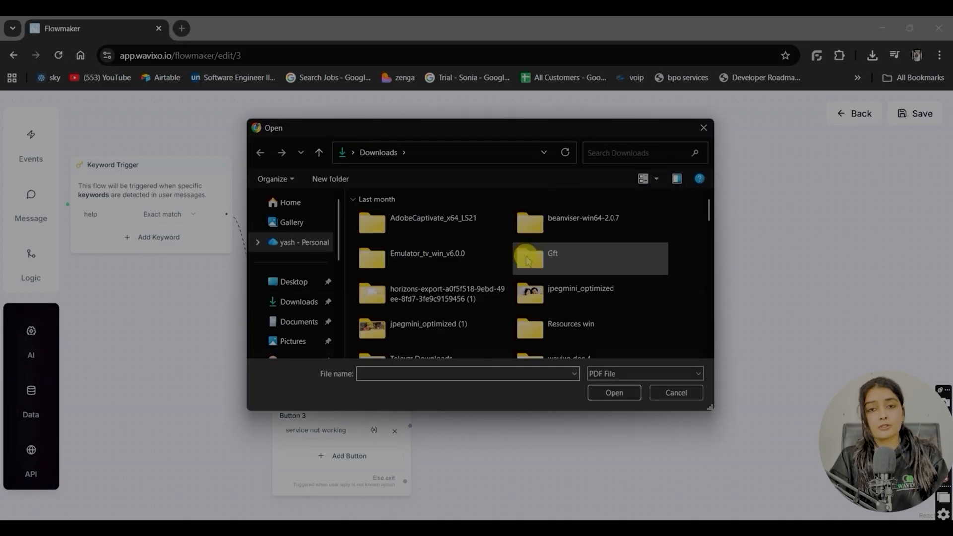
{"action": "scroll", "coordinate": [436, 268], "scroll_direction": "down", "scroll_amount": 10}
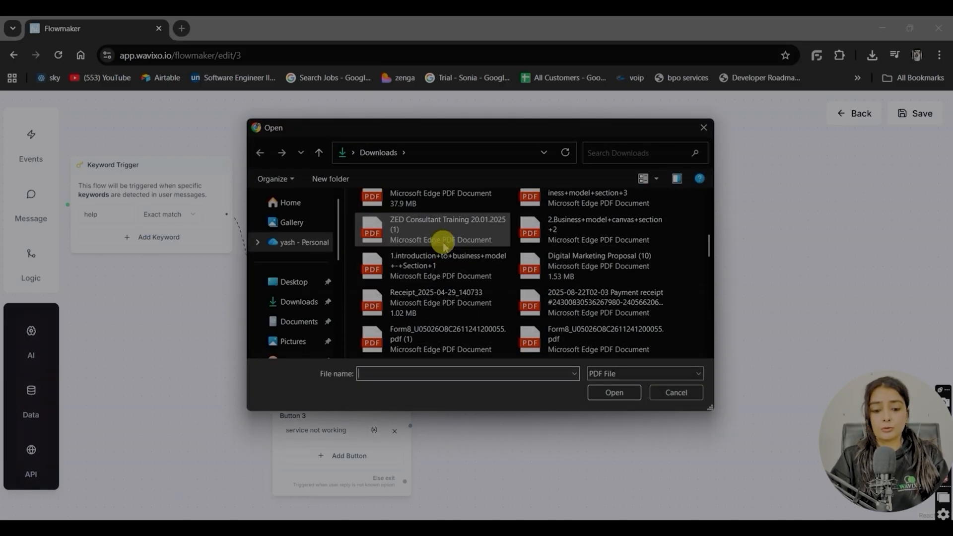
{"action": "left_click", "coordinate": [442, 199]}
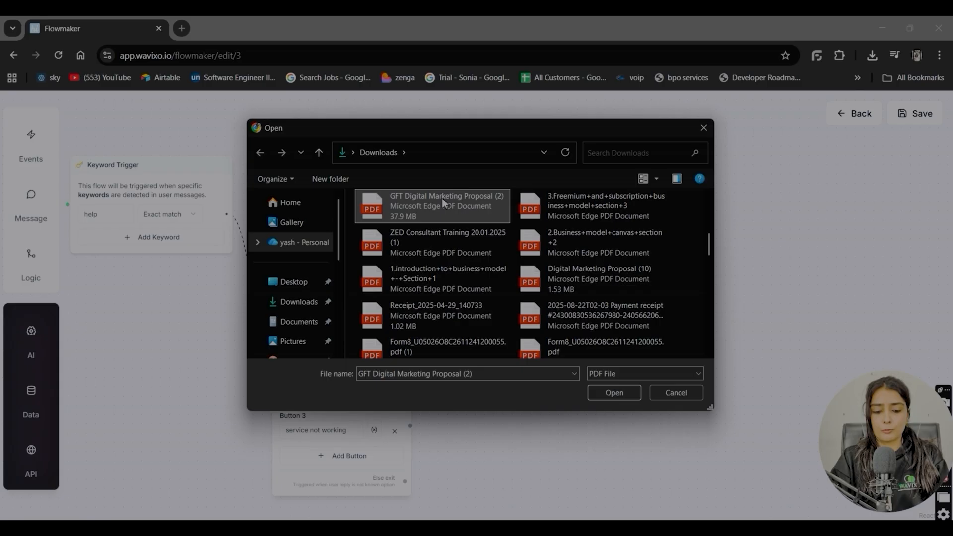
{"action": "double_click", "coordinate": [441, 199]}
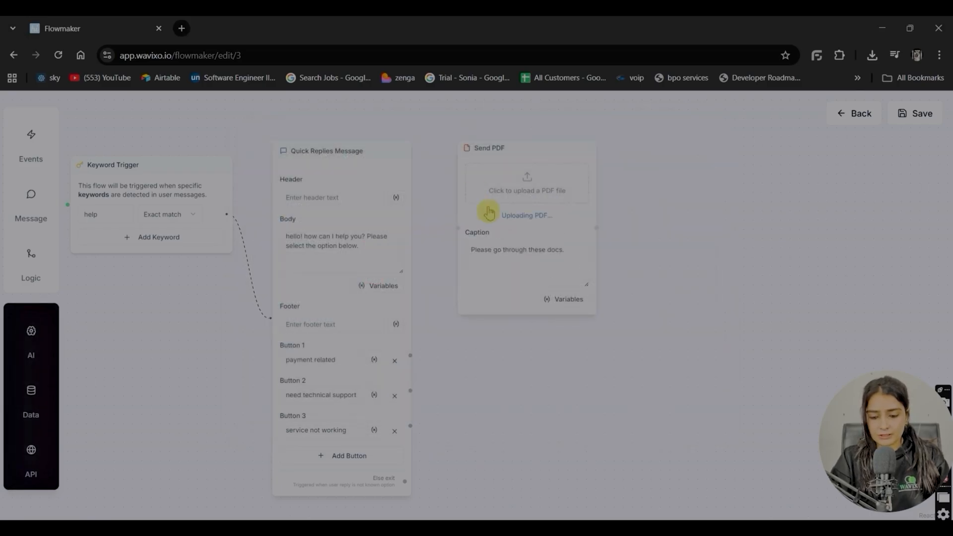
- Add a text message node below the Send PDF node reading "Hold tight, our agent will call you in 5-10 minutes"
{"action": "mouse_move", "coordinate": [36, 205]}
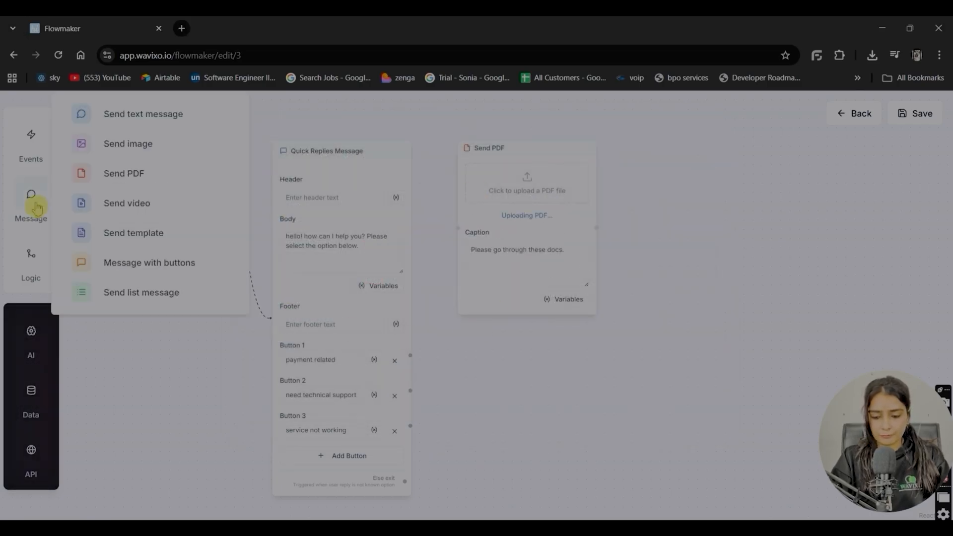
{"action": "left_click", "coordinate": [159, 117]}
{"action": "left_click_drag", "start_coordinate": [484, 246], "coordinate": [486, 68]}
{"action": "left_click_drag", "start_coordinate": [540, 143], "coordinate": [370, 353]}
{"action": "left_click", "coordinate": [366, 410]}
{"action": "type", "text": "Hold tight, our agent will"}
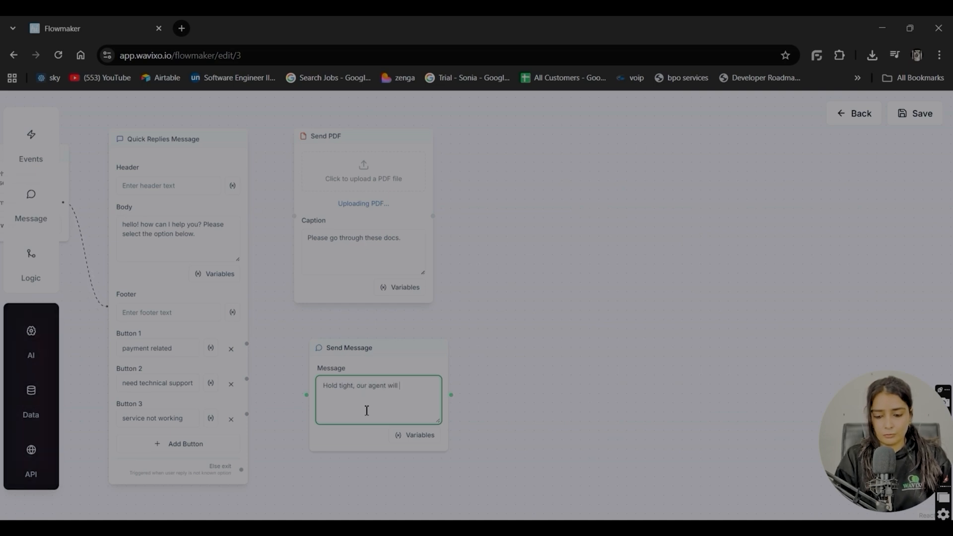
{"action": "type", "text": " call you"}
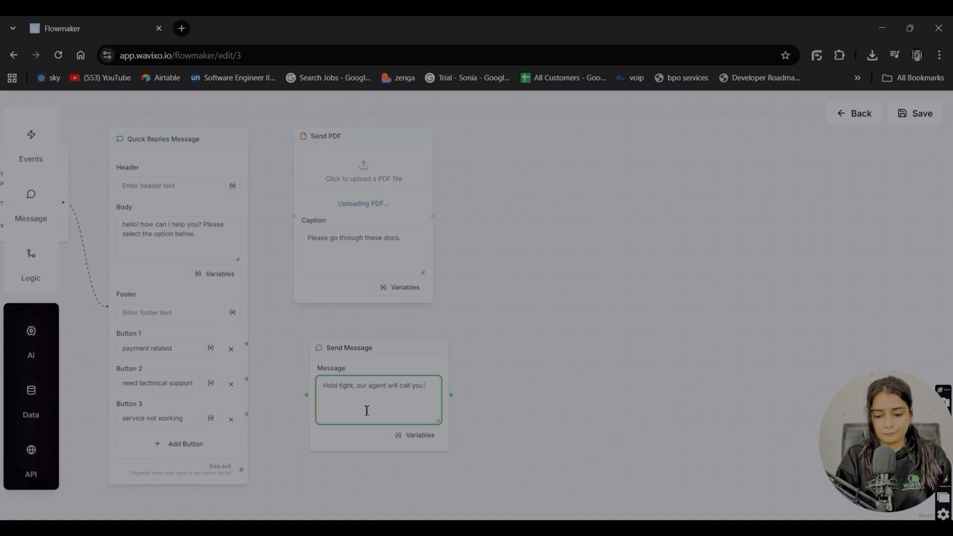
{"action": "type", "text": " in 5-10 minutes"}
- Add a second text message node below the first reading "give me 5 minutes let me transfer you to the backend team"
{"action": "left_click_drag", "start_coordinate": [534, 323], "coordinate": [541, 277]}
{"action": "mouse_move", "coordinate": [40, 214]}
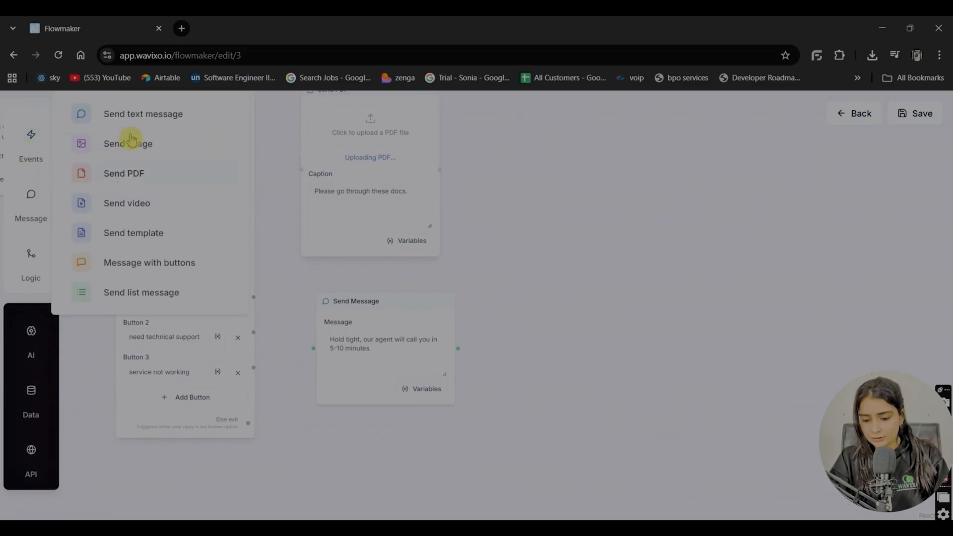
{"action": "left_click", "coordinate": [144, 116]}
{"action": "left_click_drag", "start_coordinate": [468, 212], "coordinate": [500, 78]}
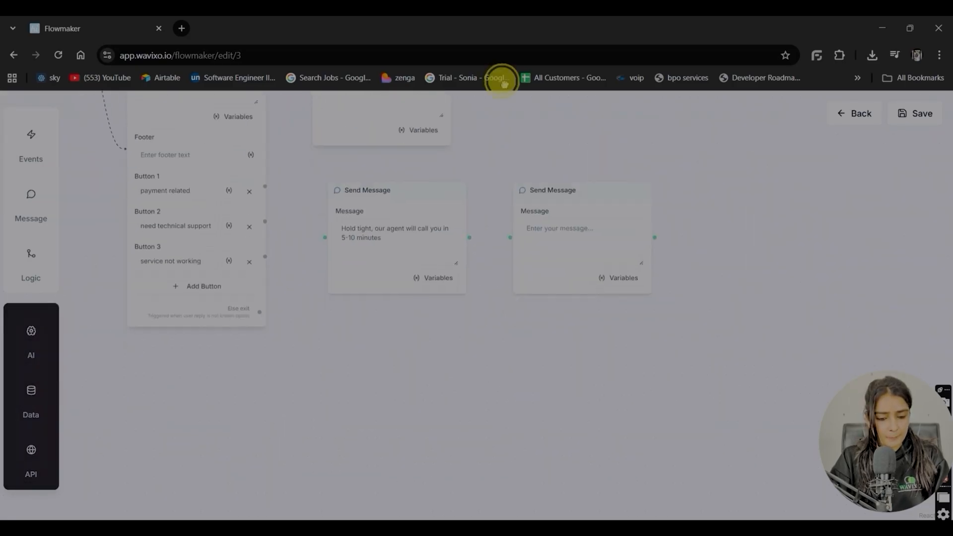
{"action": "left_click_drag", "start_coordinate": [557, 187], "coordinate": [385, 351]}
{"action": "left_click", "coordinate": [382, 394]}
{"action": "type", "text": "give me"}
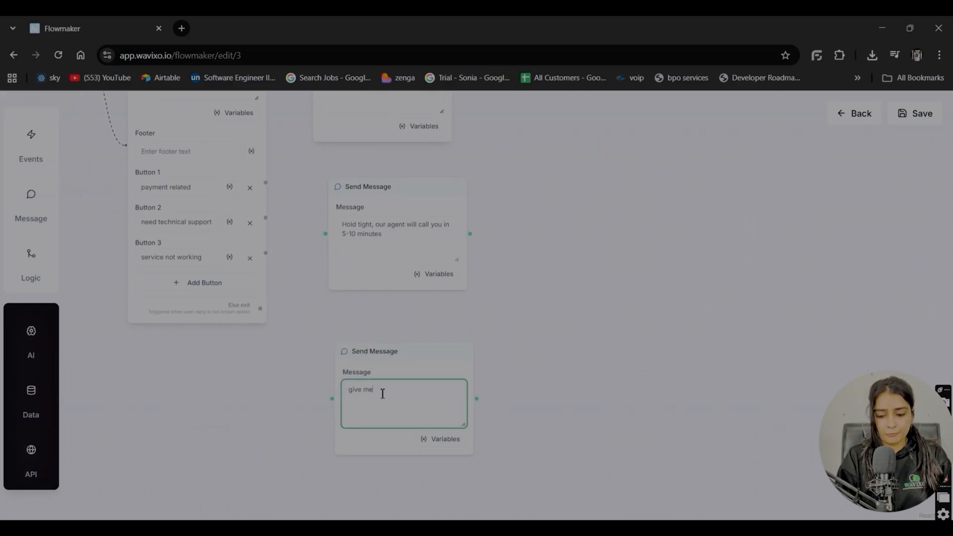
{"action": "type", "text": " 5 minutes let me transfer you t"}
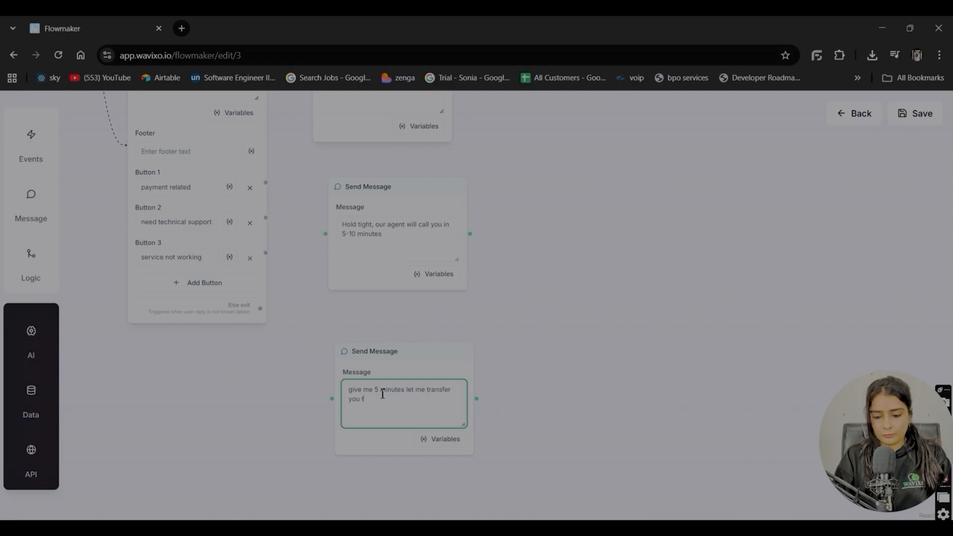
{"action": "type", "text": "he backend team"}
- Connect the "service not working" button to the text message about transferring to the backend team
{"action": "left_click", "coordinate": [273, 267]}
{"action": "left_click_drag", "start_coordinate": [266, 254], "coordinate": [333, 399]}
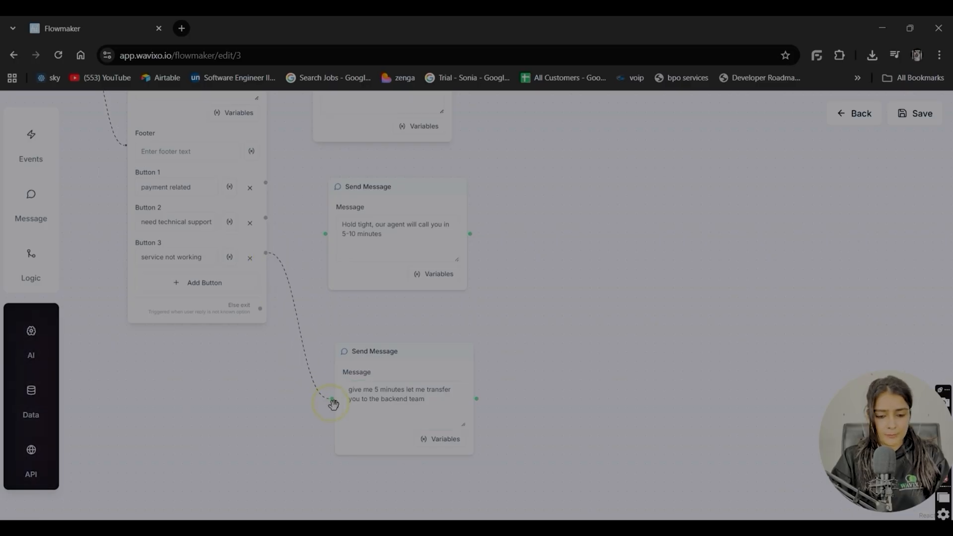
- Connect the "need technical support" button to the "Hold tight" message and the "payment related" button to the Send PDF node
{"action": "left_click_drag", "start_coordinate": [266, 217], "coordinate": [326, 235]}
{"action": "left_click_drag", "start_coordinate": [549, 179], "coordinate": [564, 314]}
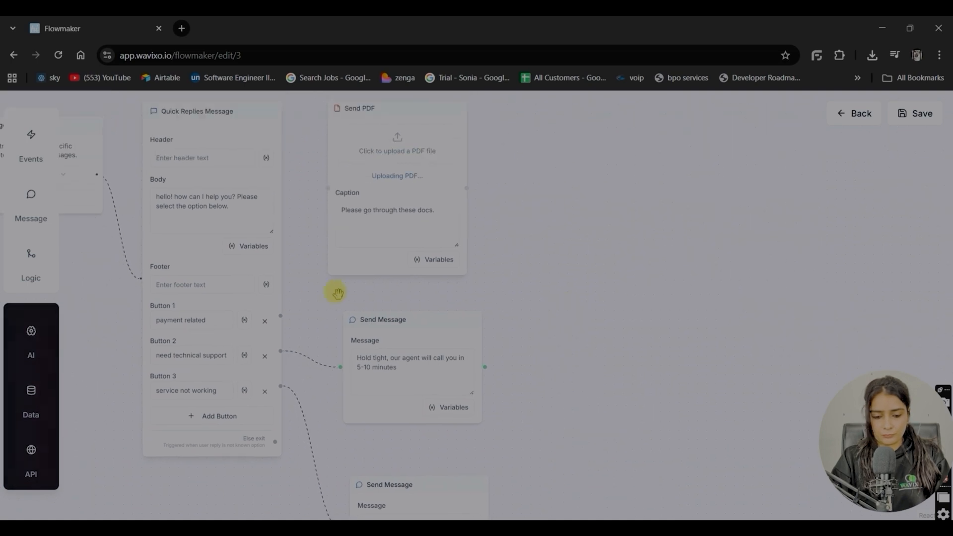
{"action": "left_click_drag", "start_coordinate": [279, 314], "coordinate": [328, 188]}
- Add an Assign to Agent node beside the text message about transferring to the backend team
{"action": "left_click", "coordinate": [30, 453]}
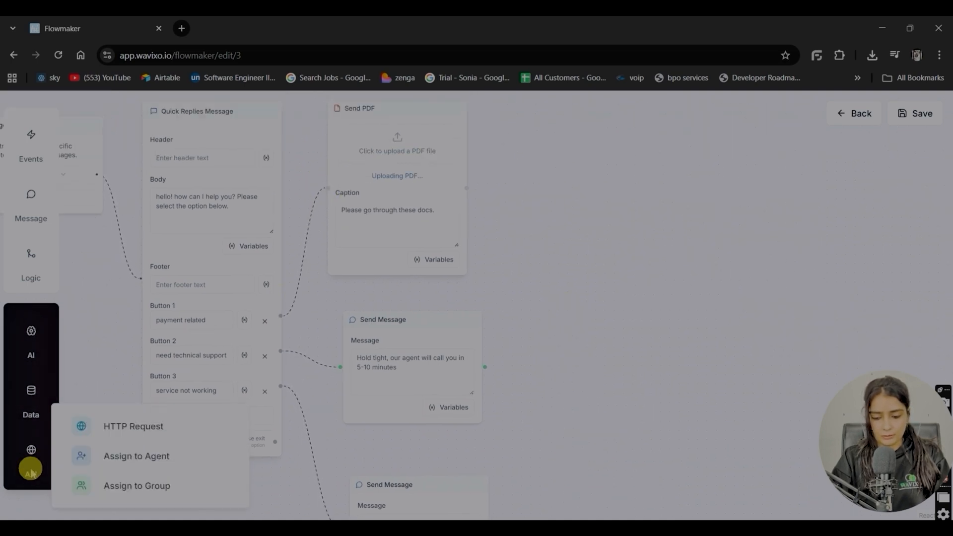
{"action": "left_click", "coordinate": [117, 454]}
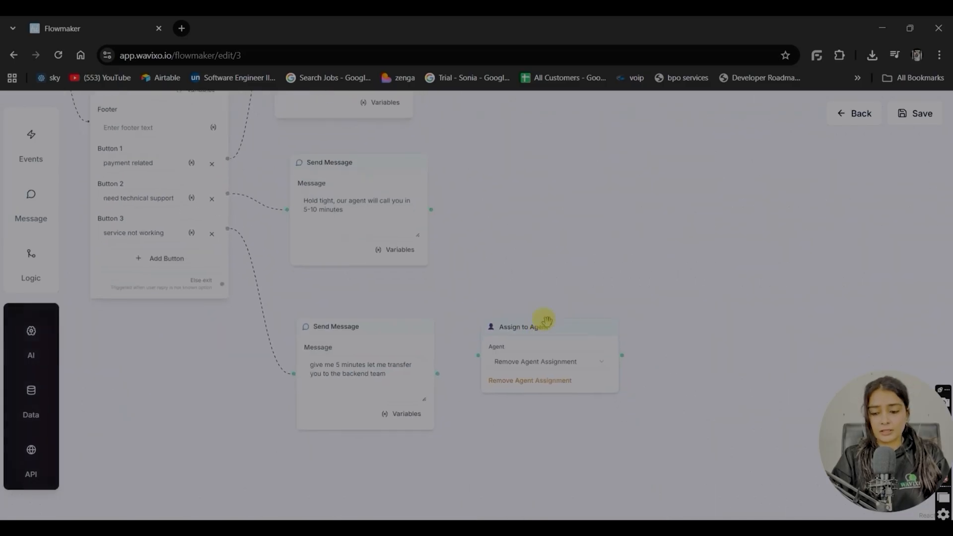
{"action": "left_click_drag", "start_coordinate": [585, 221], "coordinate": [580, 157]}
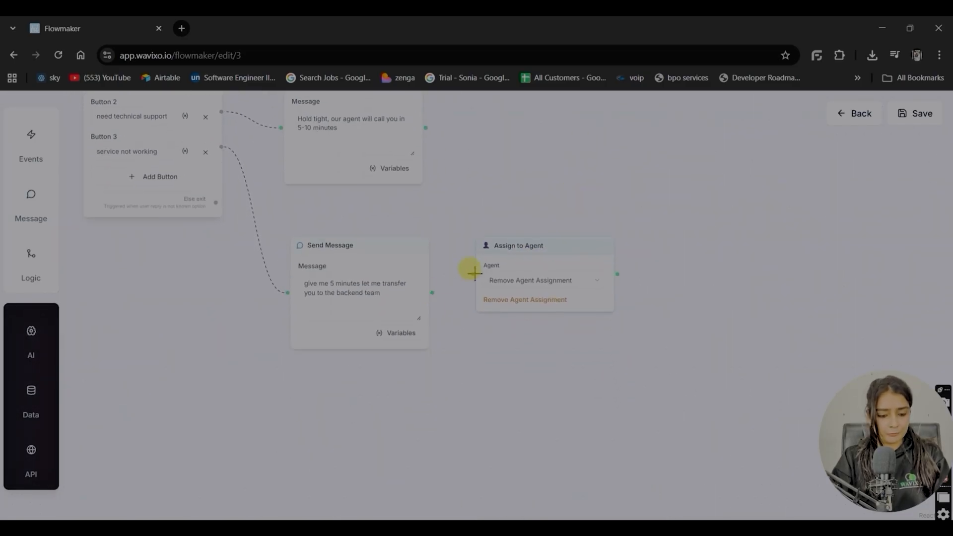
- Choose the first listed agent in the Assign to Agent node and connect the backend-team message to that node
{"action": "left_click", "coordinate": [533, 282]}
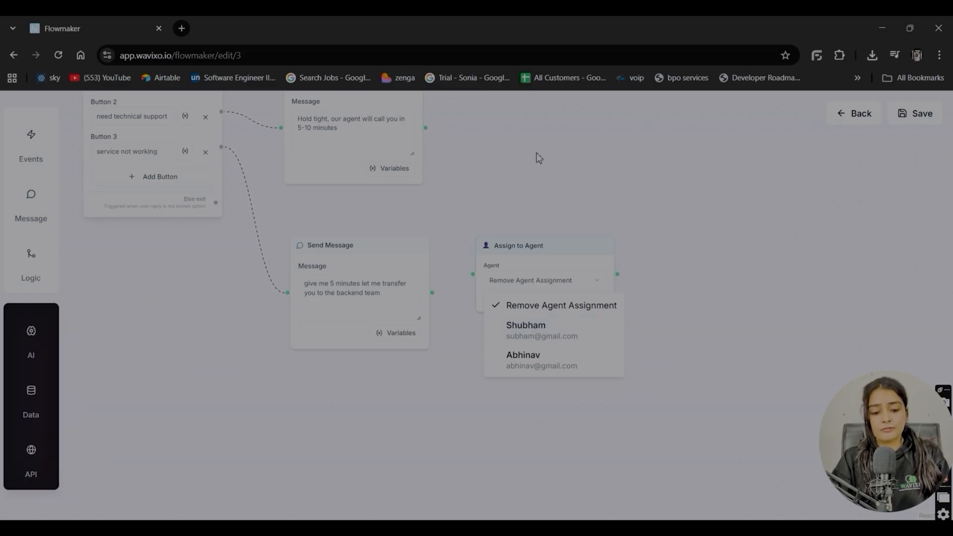
{"action": "left_click", "coordinate": [530, 325]}
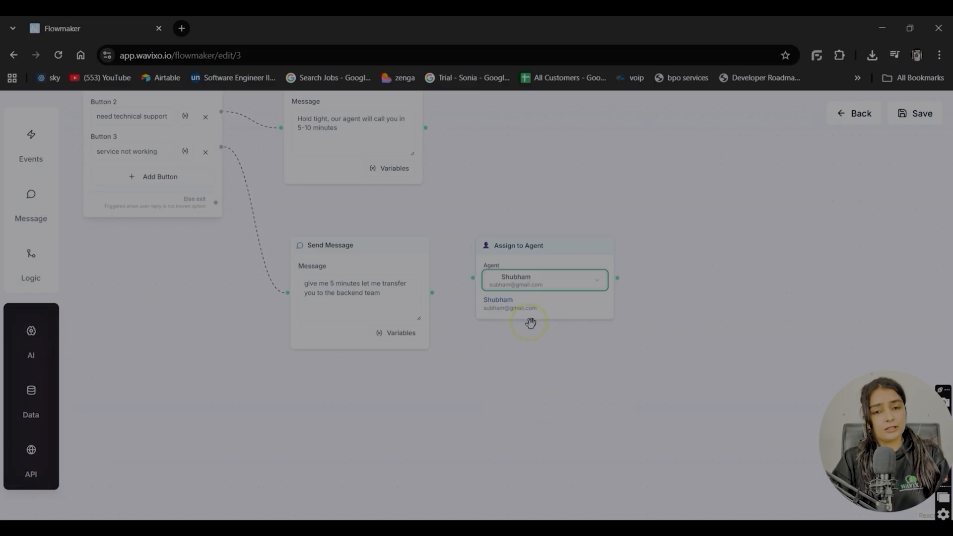
{"action": "left_click", "coordinate": [442, 281]}
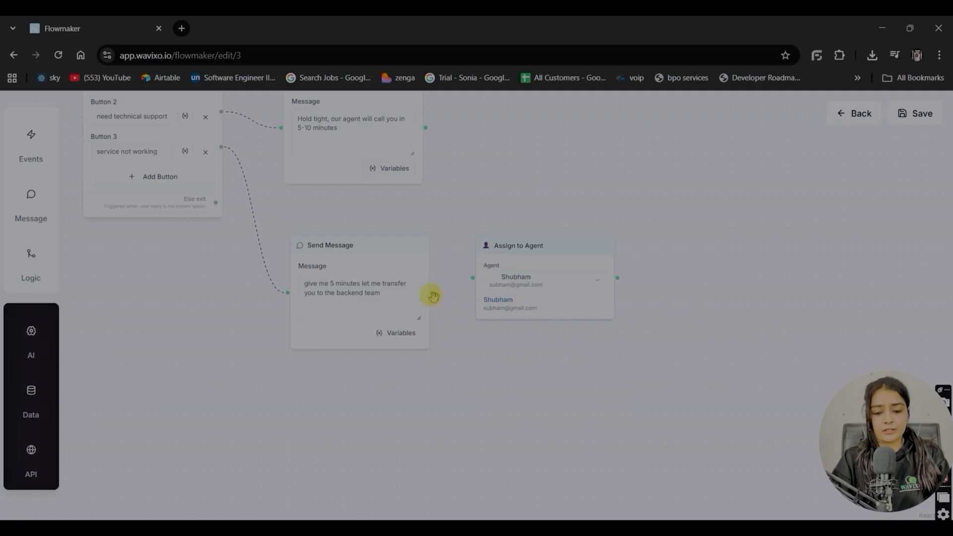
{"action": "left_click_drag", "start_coordinate": [431, 295], "coordinate": [488, 279]}
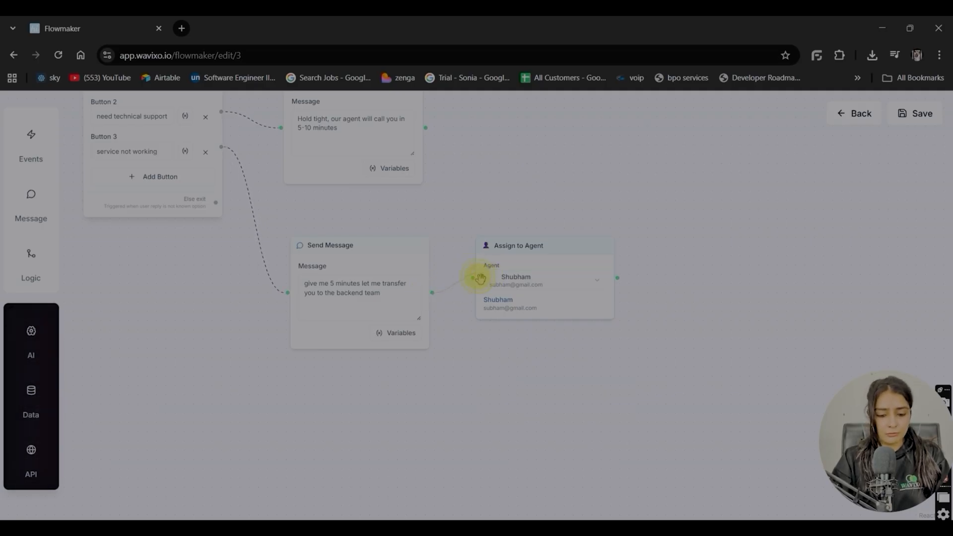
- Add an End node beyond the message nodes and connect the Assign to Agent node to it
{"action": "mouse_move", "coordinate": [58, 273]}
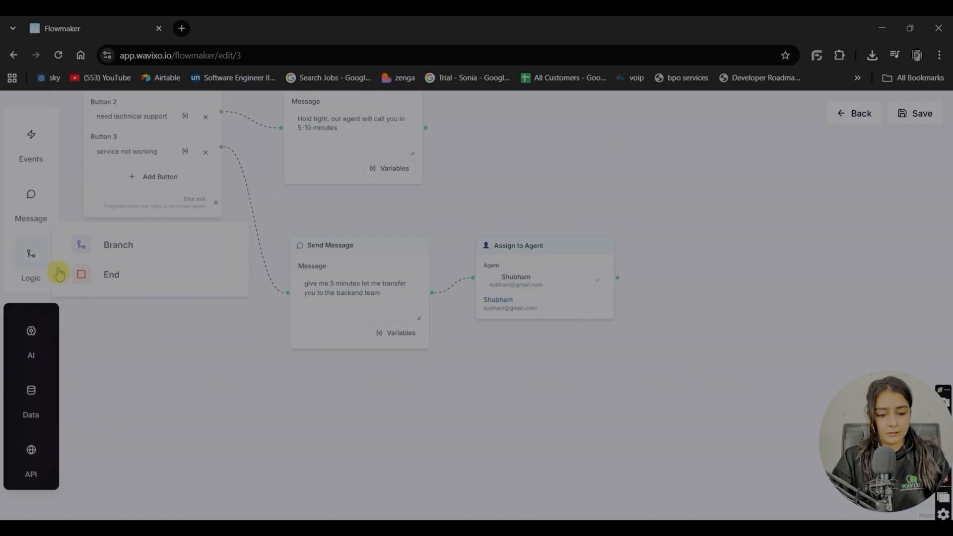
{"action": "left_click_drag", "start_coordinate": [128, 273], "coordinate": [538, 304]}
{"action": "left_click_drag", "start_coordinate": [536, 237], "coordinate": [545, 179]}
{"action": "left_click_drag", "start_coordinate": [434, 347], "coordinate": [493, 188]}
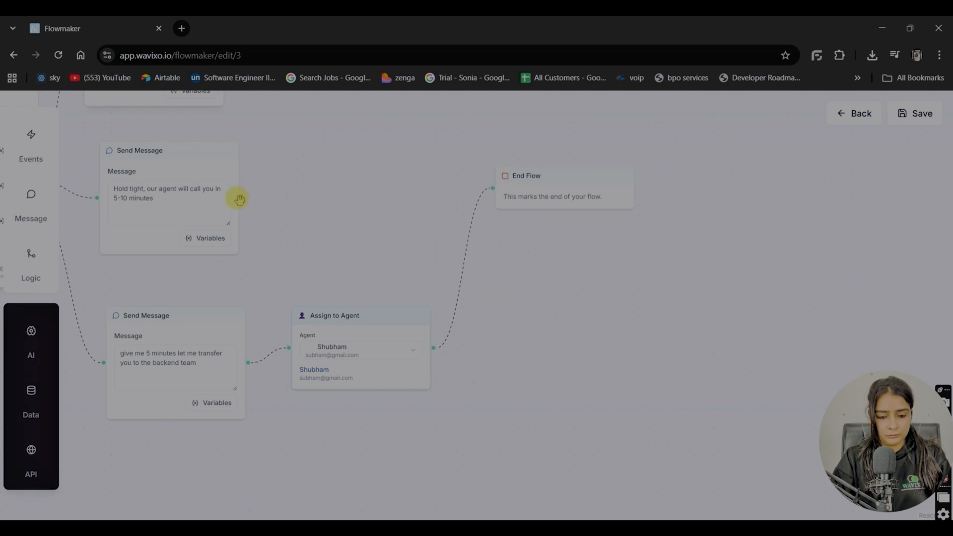
- Connect the "Hold tight" message and the Send PDF node to the End Flow node
{"action": "left_click_drag", "start_coordinate": [242, 197], "coordinate": [490, 192]}
{"action": "scroll", "coordinate": [450, 331], "scroll_direction": "up", "scroll_amount": 2}
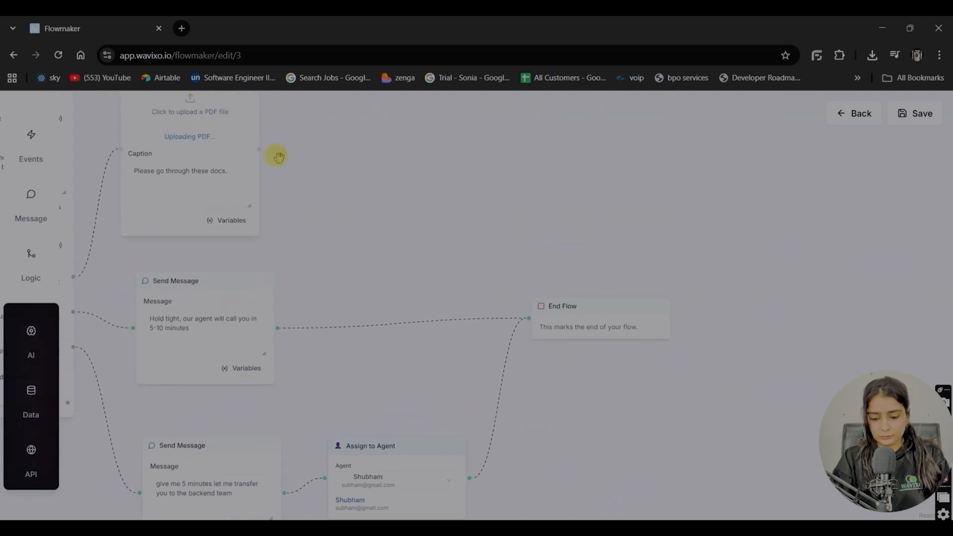
{"action": "left_click_drag", "start_coordinate": [307, 168], "coordinate": [544, 316]}
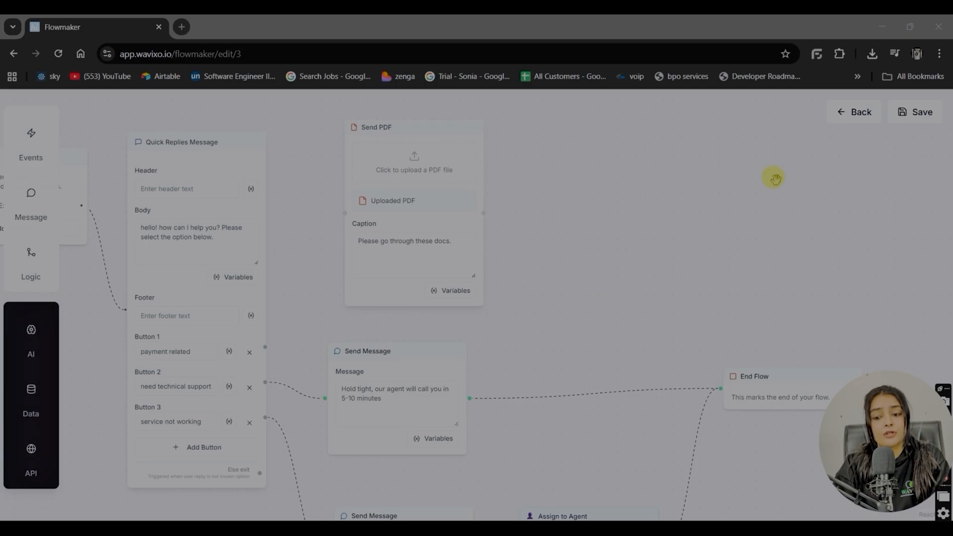
- Create a new flow named "demo 2" and open it in the flow maker
{"action": "left_click", "coordinate": [863, 112]}
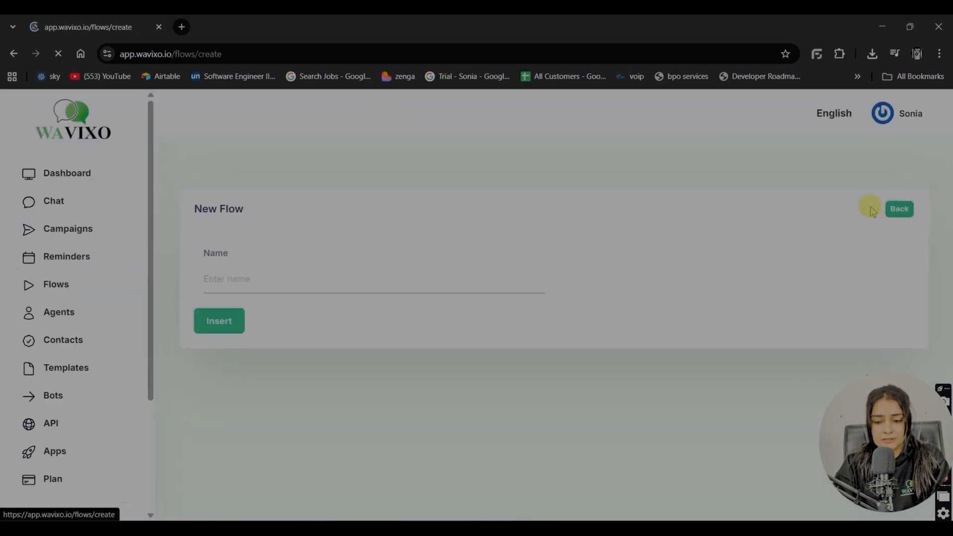
{"action": "left_click", "coordinate": [283, 278]}
{"action": "type", "text": "demo 2"}
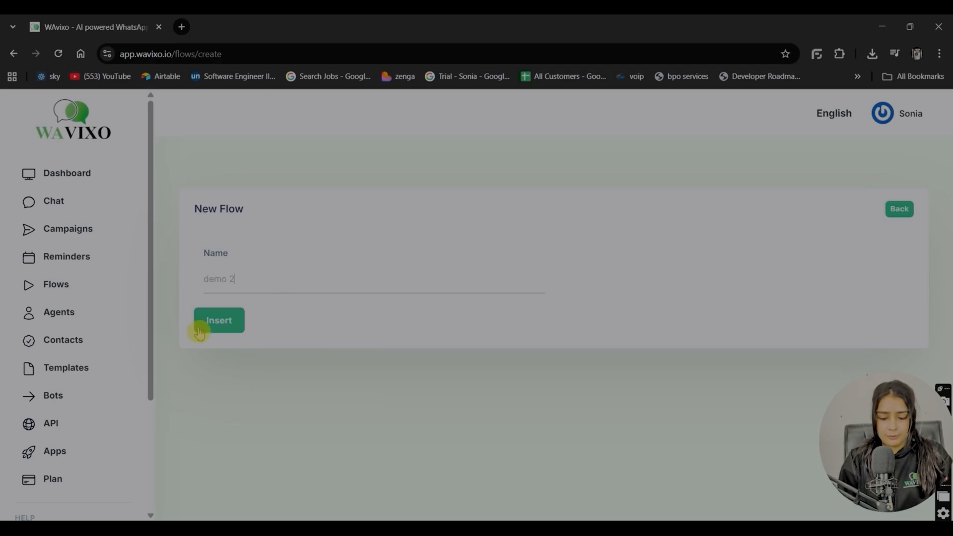
{"action": "left_click", "coordinate": [213, 328]}
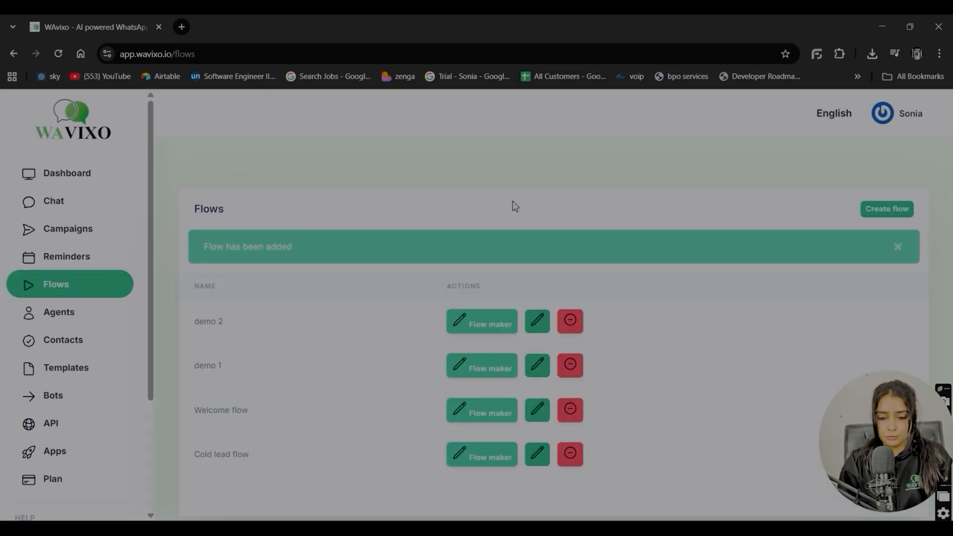
{"action": "left_click", "coordinate": [489, 321]}
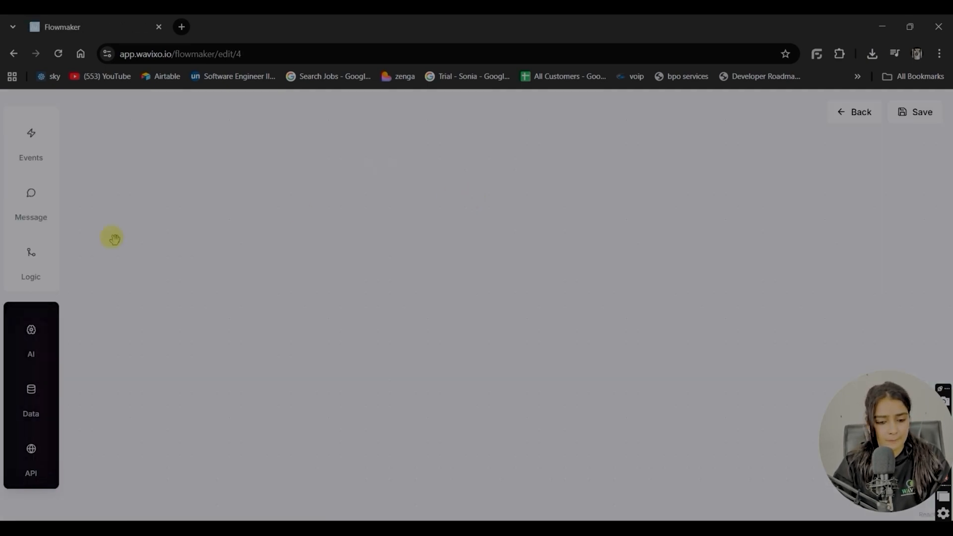
- Add a Keyword Trigger node to the empty flow with the keyword "ai"
{"action": "mouse_move", "coordinate": [50, 135]}
{"action": "left_click", "coordinate": [119, 158]}
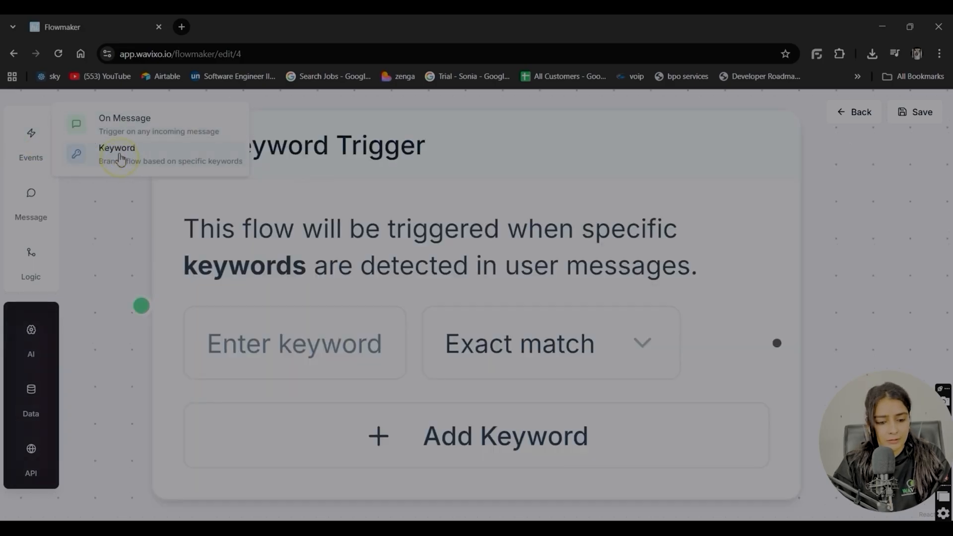
{"action": "left_click_drag", "start_coordinate": [499, 214], "coordinate": [196, 153]}
{"action": "left_click", "coordinate": [145, 185]}
{"action": "type", "text": "ai"}
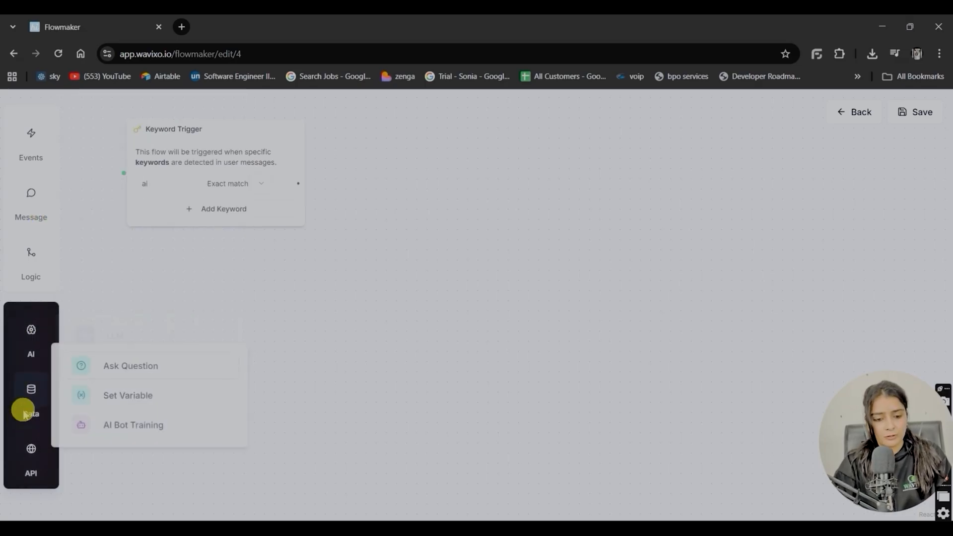
- Add an Ask Question node beside the keyword trigger with the question "Hello! how can I help you?"
{"action": "left_click_drag", "start_coordinate": [110, 364], "coordinate": [515, 273]}
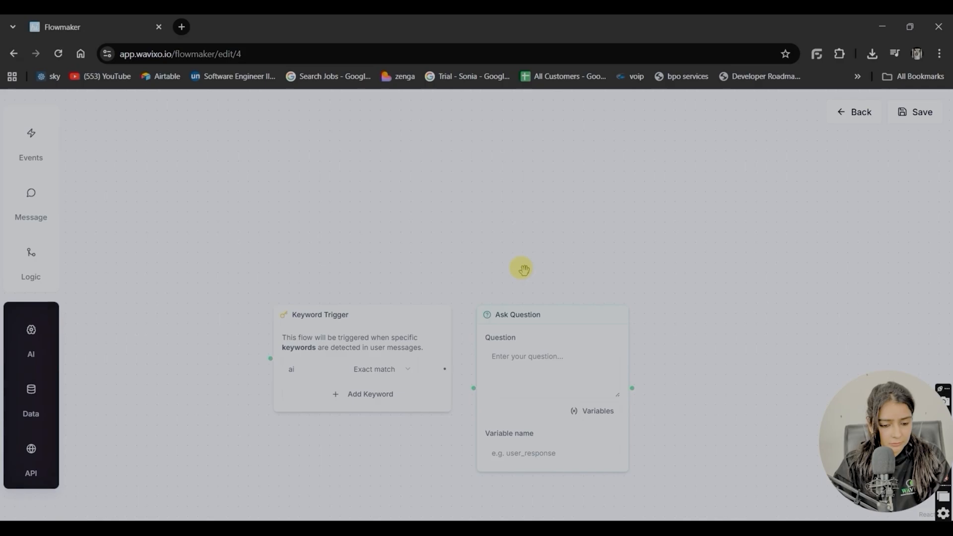
{"action": "left_click", "coordinate": [326, 228]}
{"action": "type", "text": "Hello"}
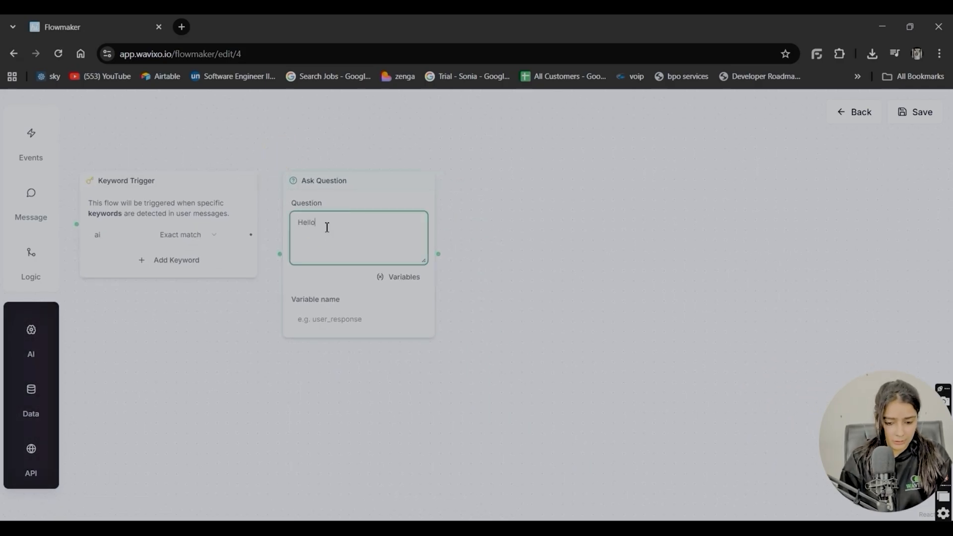
{"action": "type", "text": "! how can"}
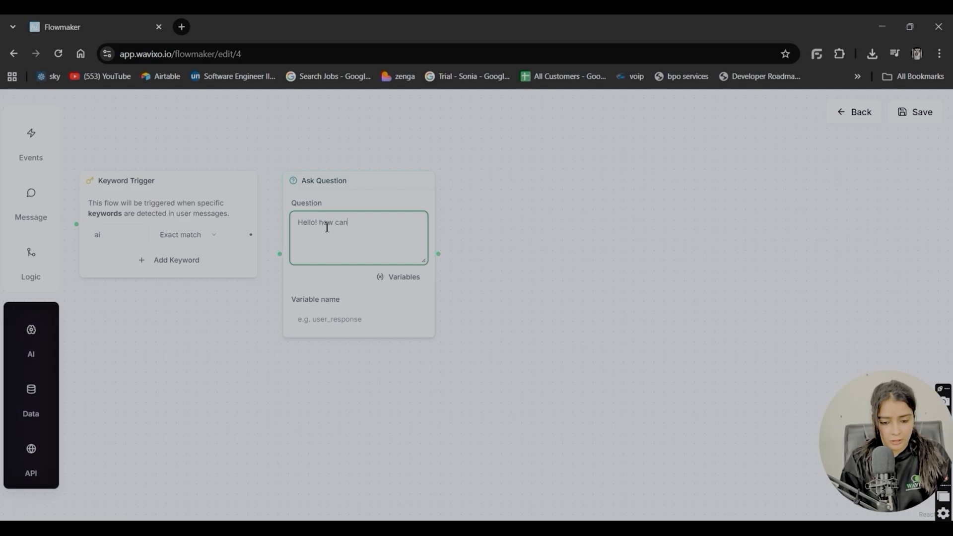
{"action": "type", "text": " I help you?"}
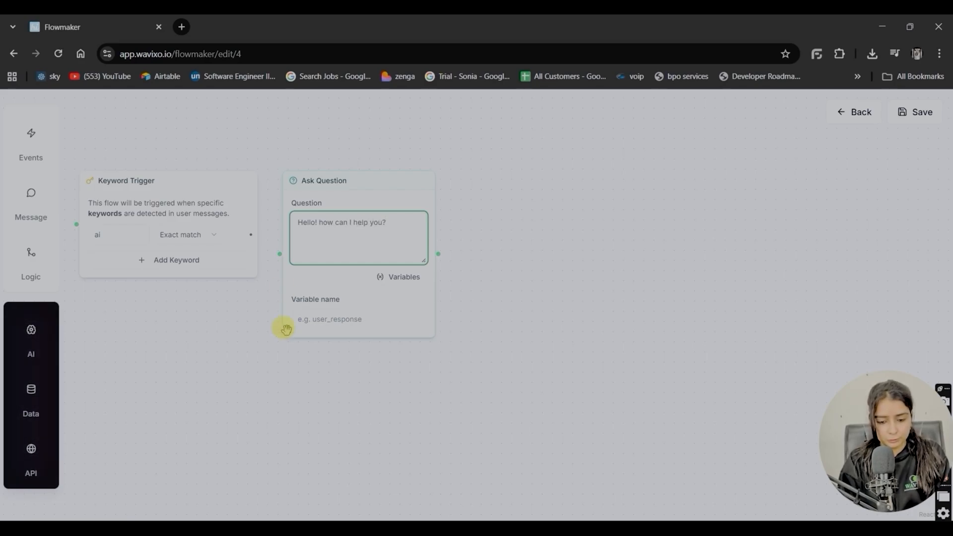
- Set the Ask Question node's variable name to "user_response"
{"action": "left_click", "coordinate": [340, 328]}
{"action": "type", "text": "us"}
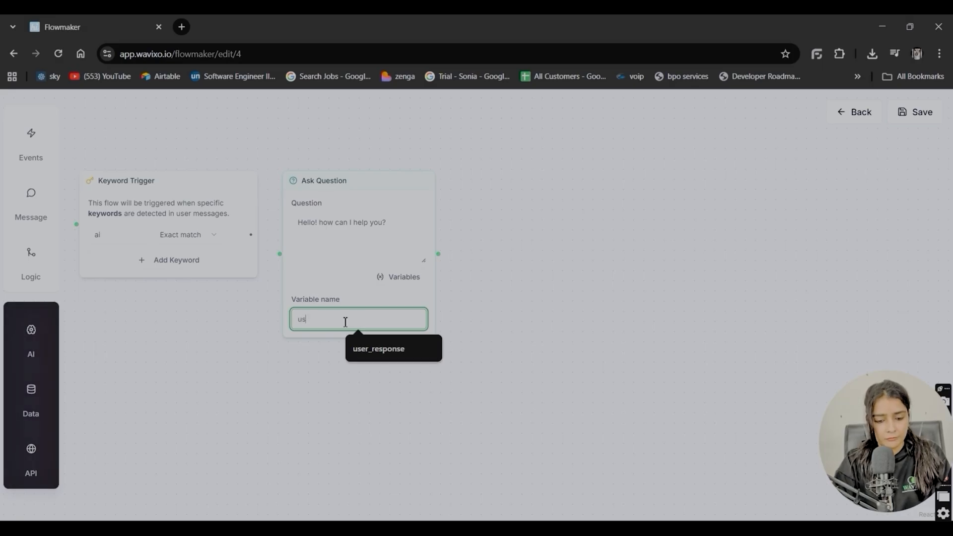
{"action": "left_click", "coordinate": [368, 348]}
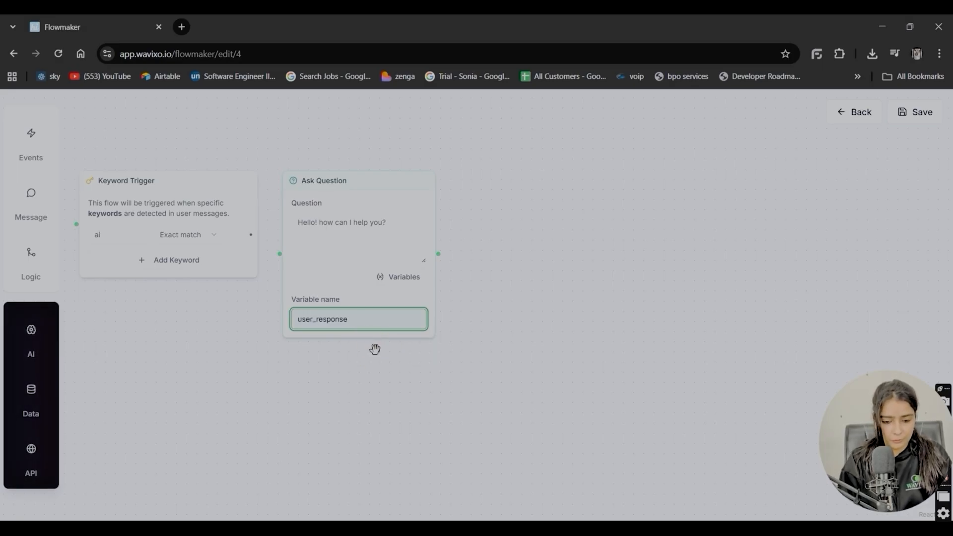
{"action": "left_click", "coordinate": [293, 320]}
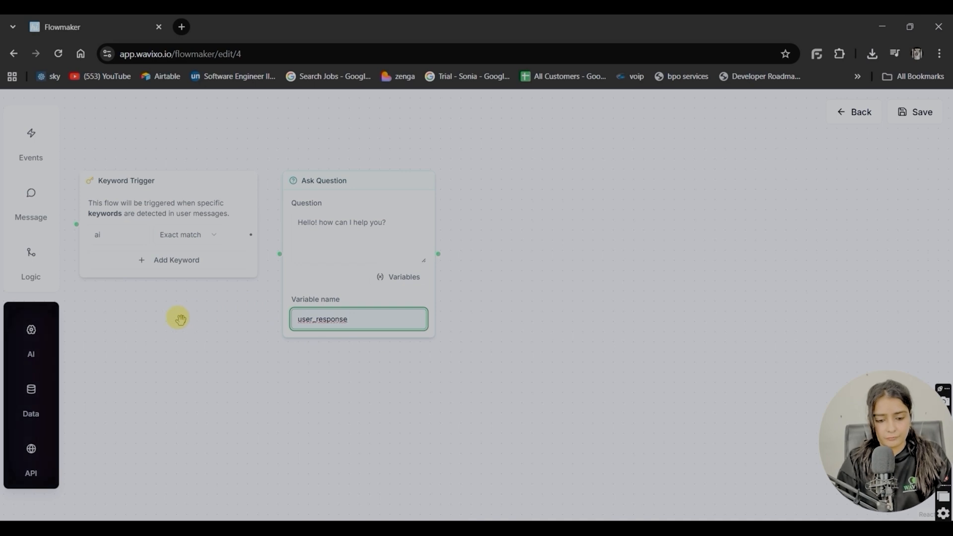
- Add an LLM Text Generation node beside the Ask Question node, using the GPT-4o Mini (OpenAI) model
{"action": "left_click", "coordinate": [27, 335]}
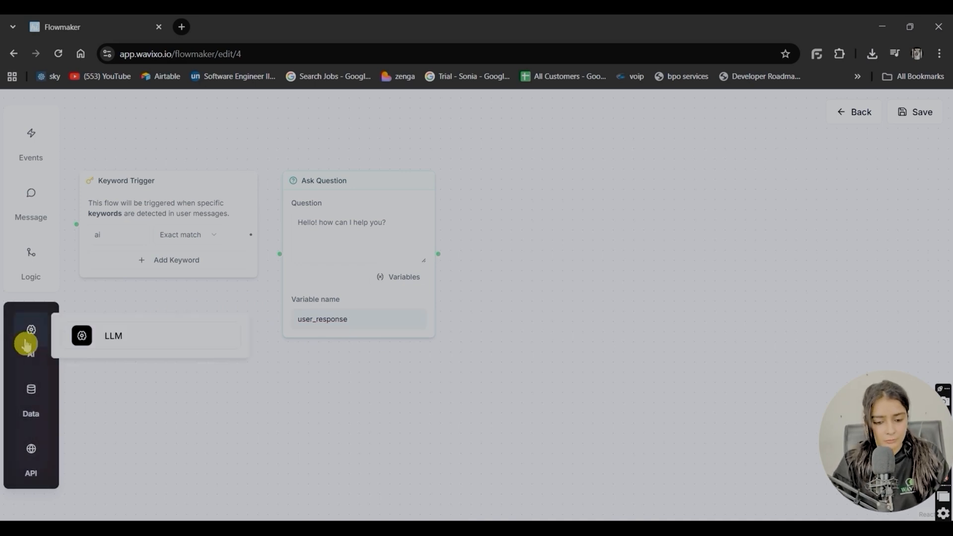
{"action": "left_click", "coordinate": [138, 336]}
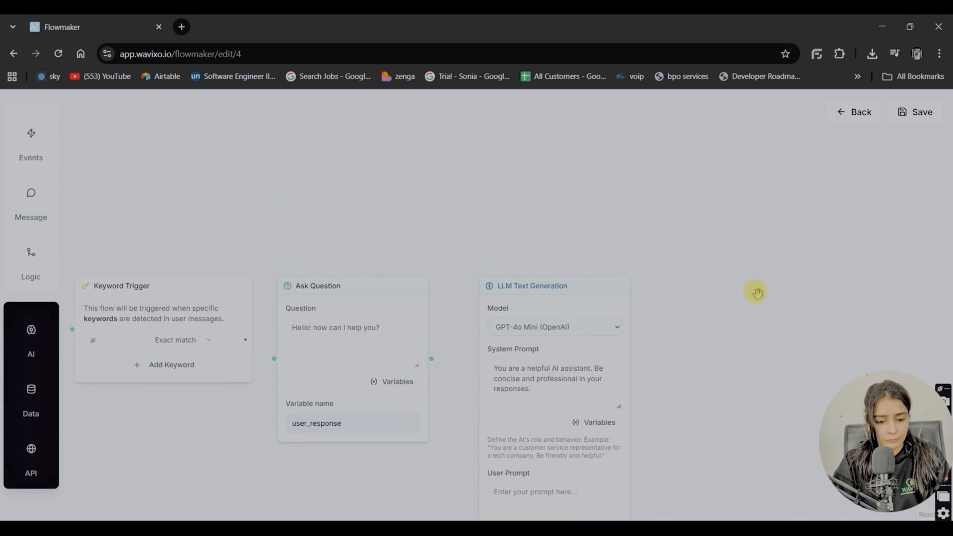
{"action": "left_click_drag", "start_coordinate": [756, 212], "coordinate": [720, 121]}
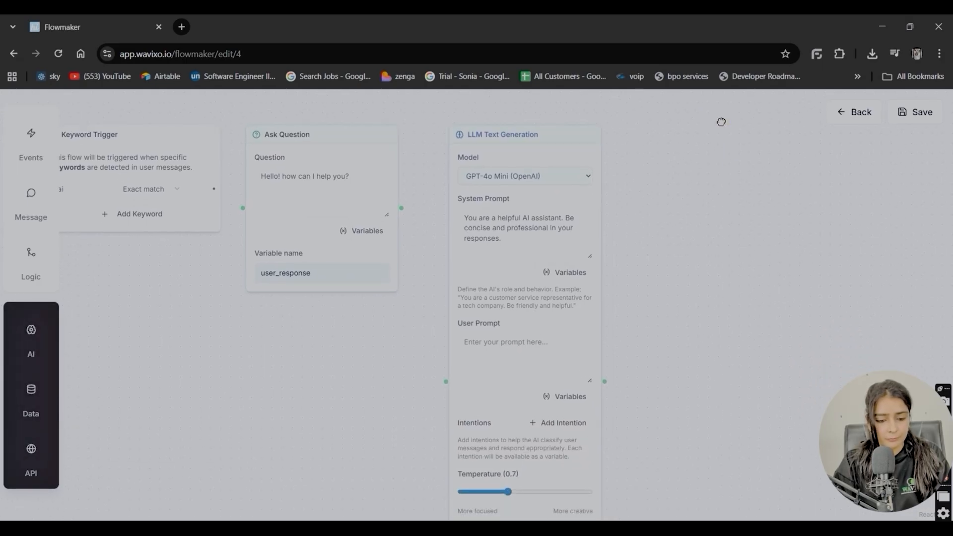
{"action": "left_click", "coordinate": [571, 180]}
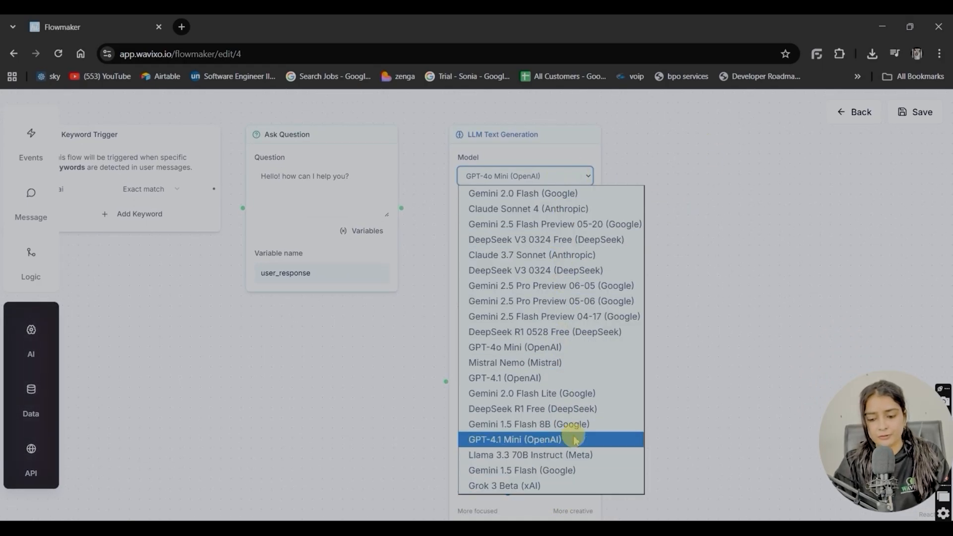
{"action": "left_click", "coordinate": [598, 353]}
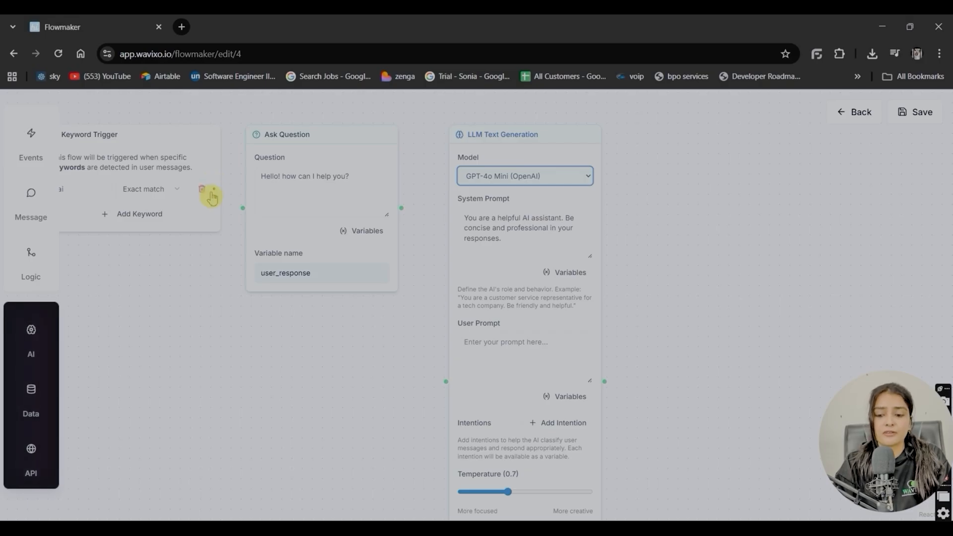
- Connect the "ai" keyword to the Ask Question node and the Ask Question node to the LLM Text Generation node
{"action": "mouse_move", "coordinate": [214, 189]}
{"action": "left_mouse_down"}
{"action": "mouse_move", "coordinate": [254, 210]}
{"action": "mouse_move", "coordinate": [212, 190]}
{"action": "left_mouse_up"}
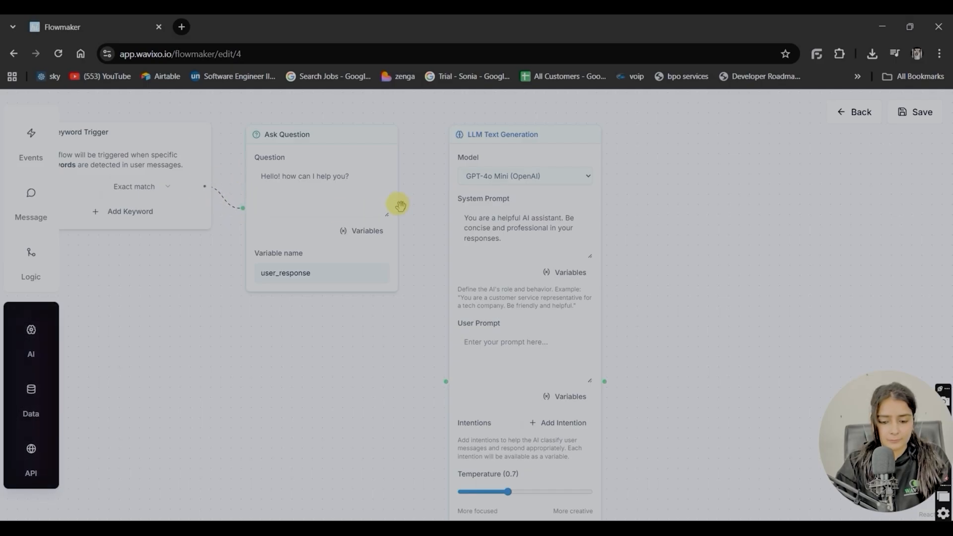
{"action": "left_click_drag", "start_coordinate": [450, 376], "coordinate": [449, 382]}
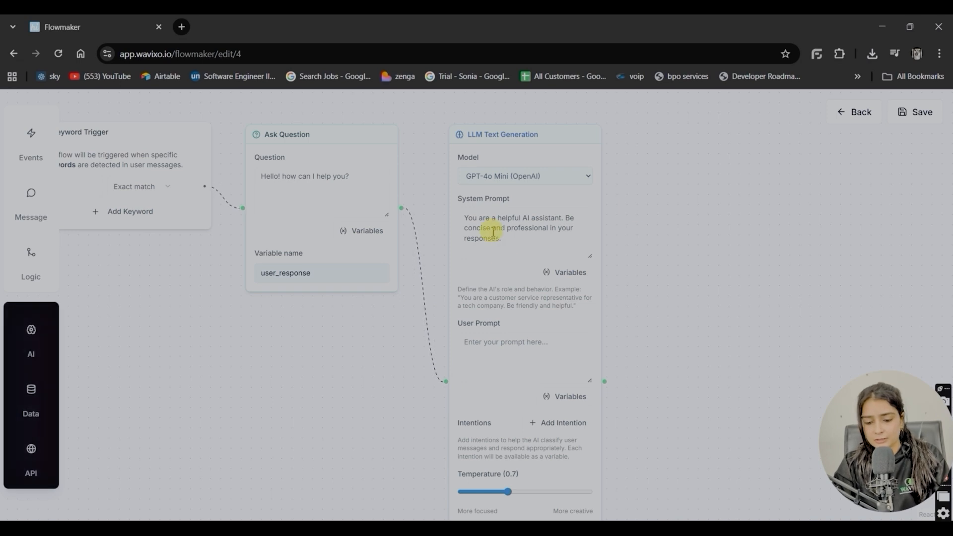
- Set the LLM Text Generation node's user prompt to "You are a service agent, helping people navigate."
{"action": "left_click", "coordinate": [533, 363]}
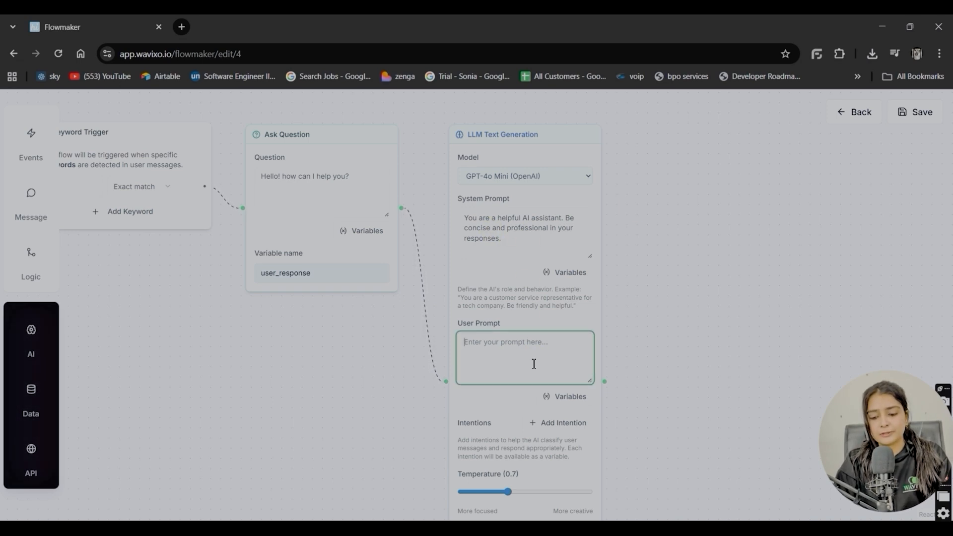
{"action": "type", "text": "You are a service ageb"}
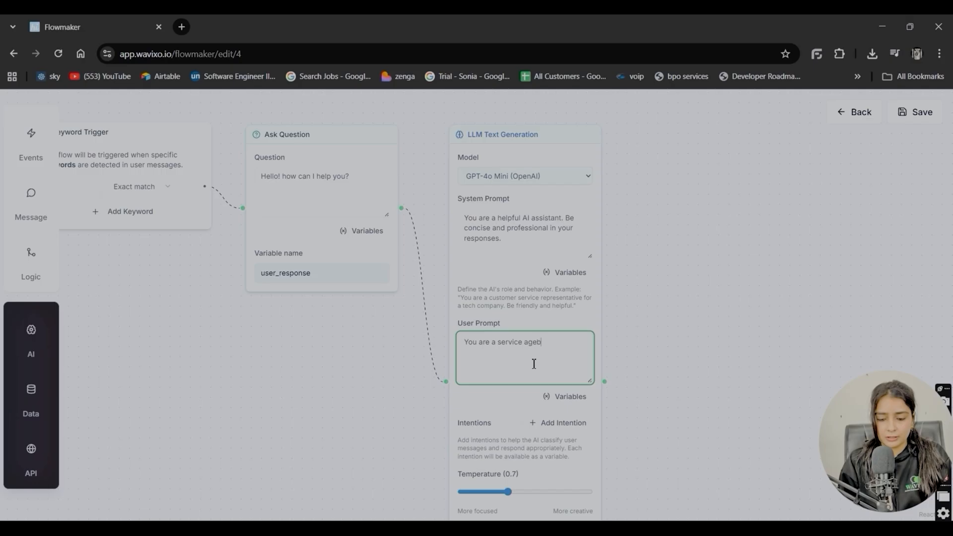
{"action": "key", "text": "BackSpace"}
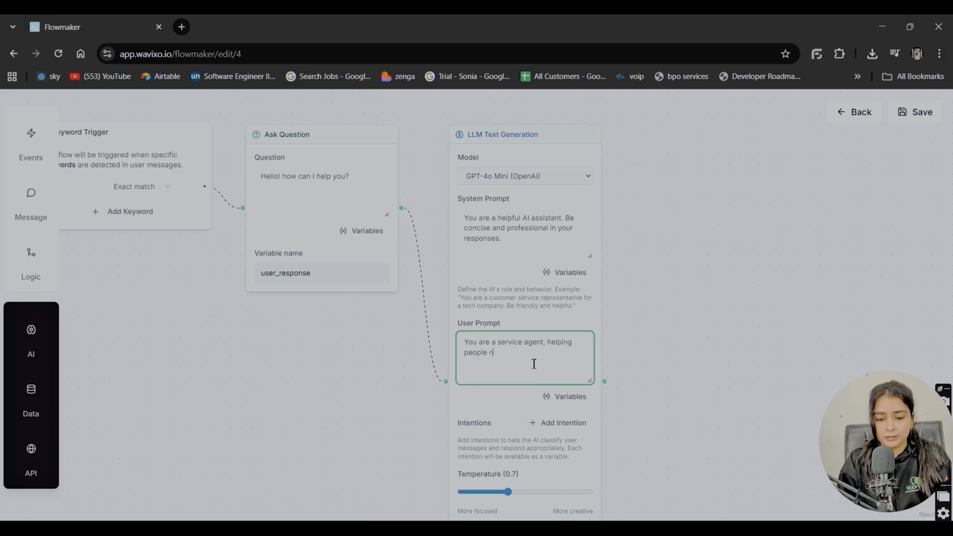
{"action": "type", "text": "igate."}
- Set the LLM Text Generation node's variable name to "ai_response"
{"action": "scroll", "coordinate": [752, 250], "scroll_direction": "down", "scroll_amount": 1}
{"action": "left_click_drag", "start_coordinate": [678, 303], "coordinate": [602, 204]}
{"action": "left_click", "coordinate": [461, 461]}
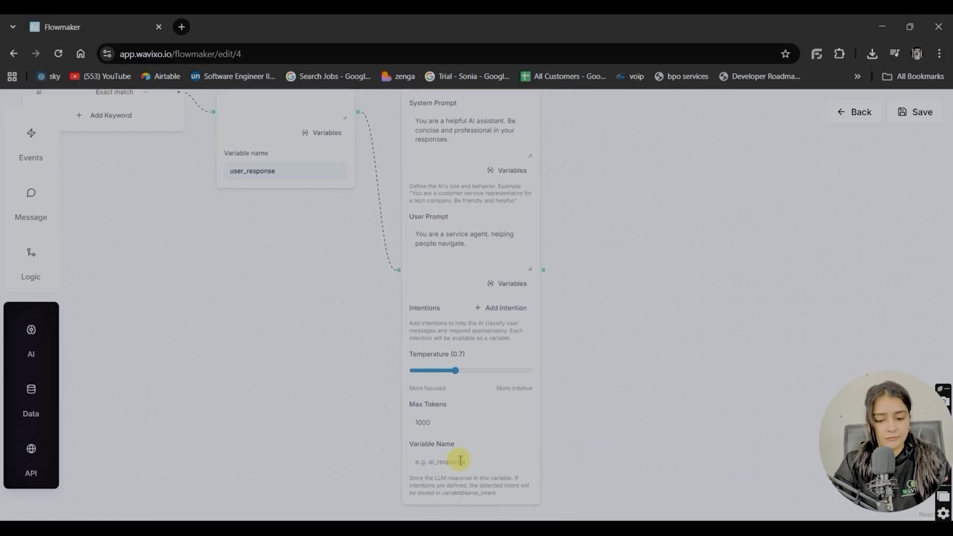
{"action": "type", "text": "ai"}
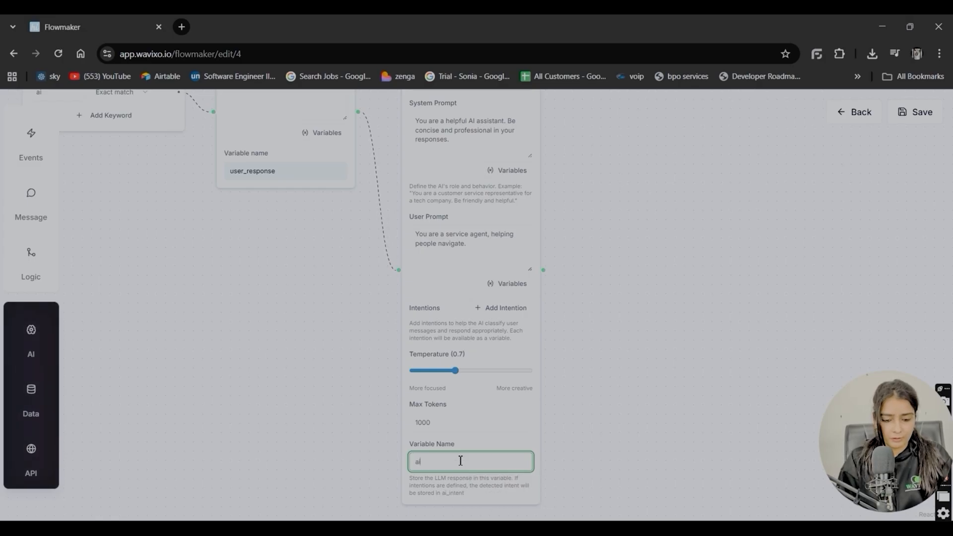
{"action": "type", "text": "_response"}
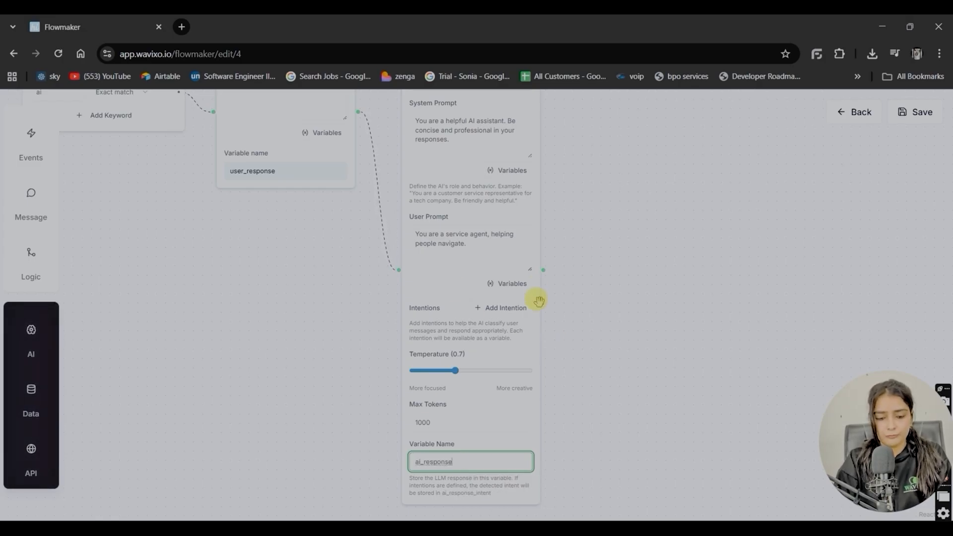
- Add a Send Message node beside the LLM node and insert the variable "AI Response for ai_response" as its message
{"action": "left_click", "coordinate": [31, 196]}
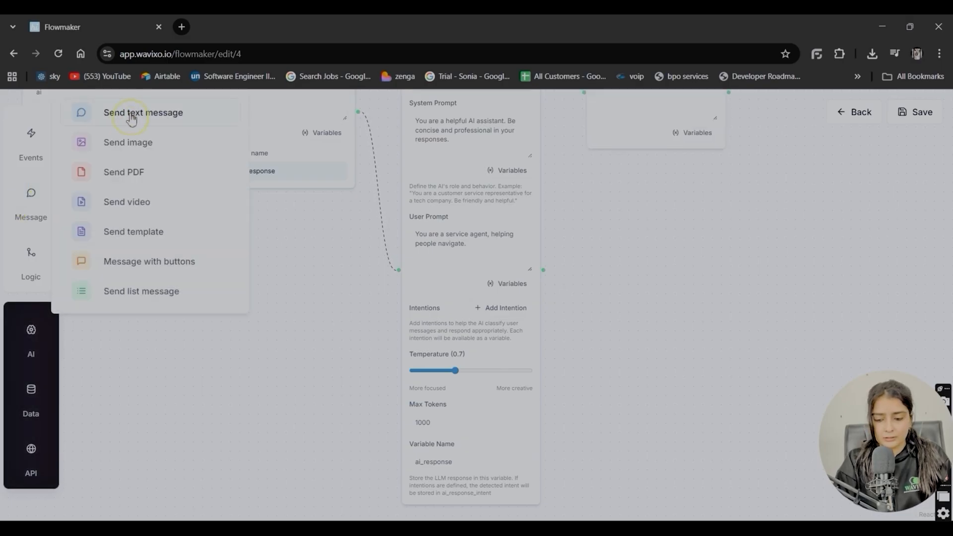
{"action": "left_click", "coordinate": [132, 117]}
{"action": "left_click_drag", "start_coordinate": [728, 368], "coordinate": [747, 229]}
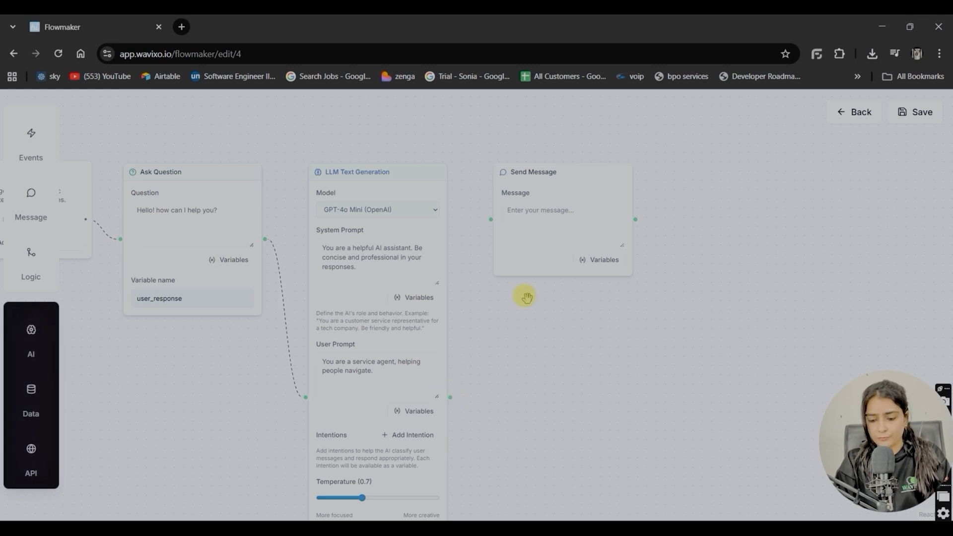
{"action": "left_click", "coordinate": [600, 262]}
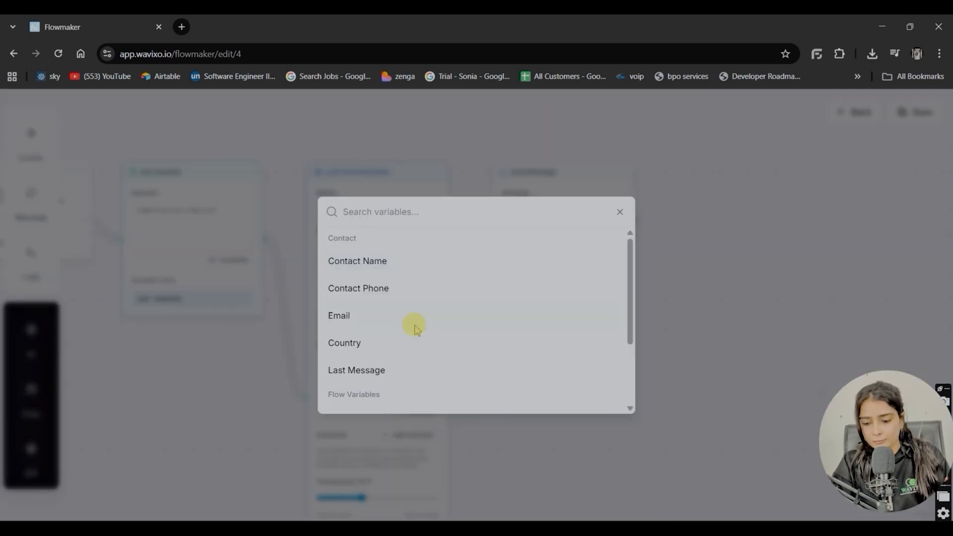
{"action": "scroll", "coordinate": [415, 328], "scroll_direction": "down", "scroll_amount": 2}
{"action": "left_click", "coordinate": [441, 373]}
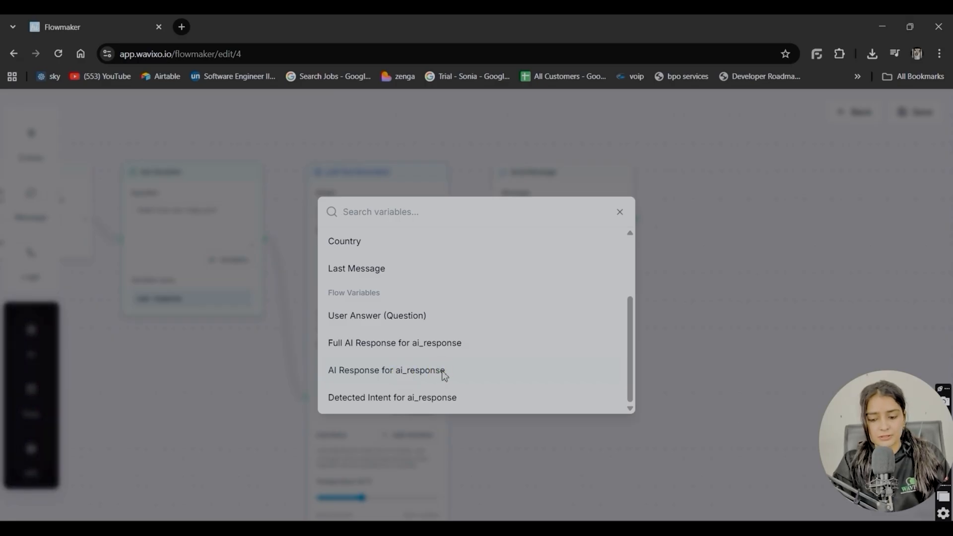
{"action": "left_click", "coordinate": [449, 369]}
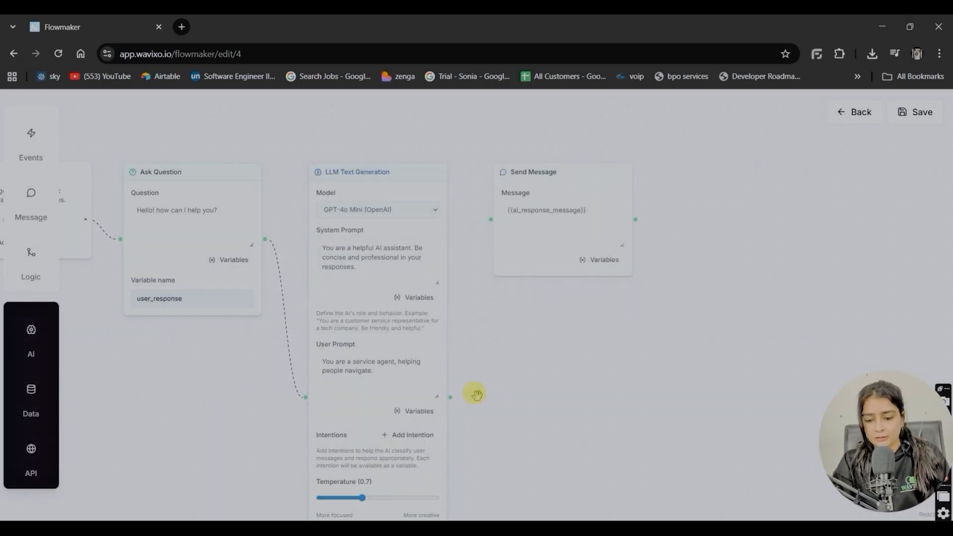
- Connect the LLM Text Generation node to the Send Message node, and the Send Message node back to the Ask Question node
{"action": "left_click_drag", "start_coordinate": [451, 398], "coordinate": [491, 217]}
{"action": "left_click", "coordinate": [670, 234]}
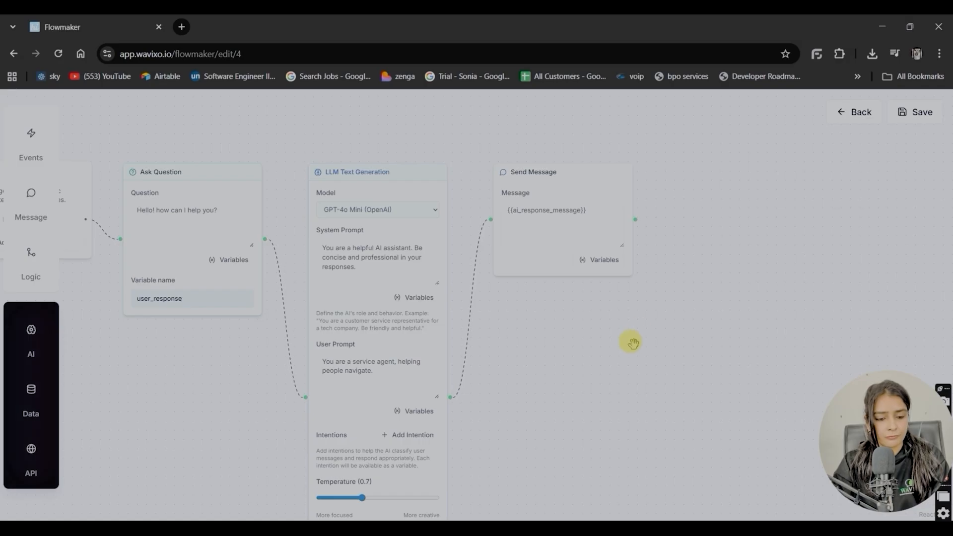
{"action": "left_click_drag", "start_coordinate": [633, 341], "coordinate": [784, 347]}
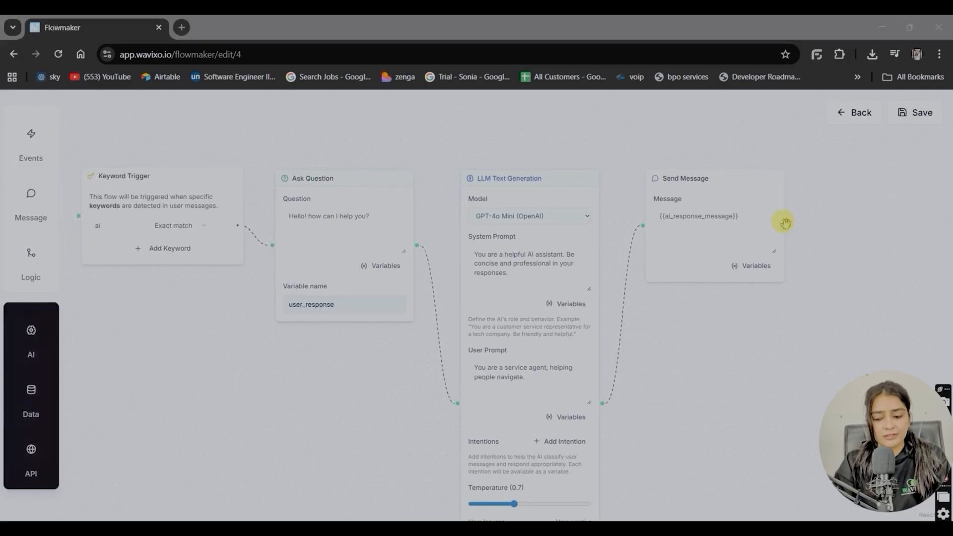
{"action": "left_click_drag", "start_coordinate": [788, 226], "coordinate": [282, 247]}
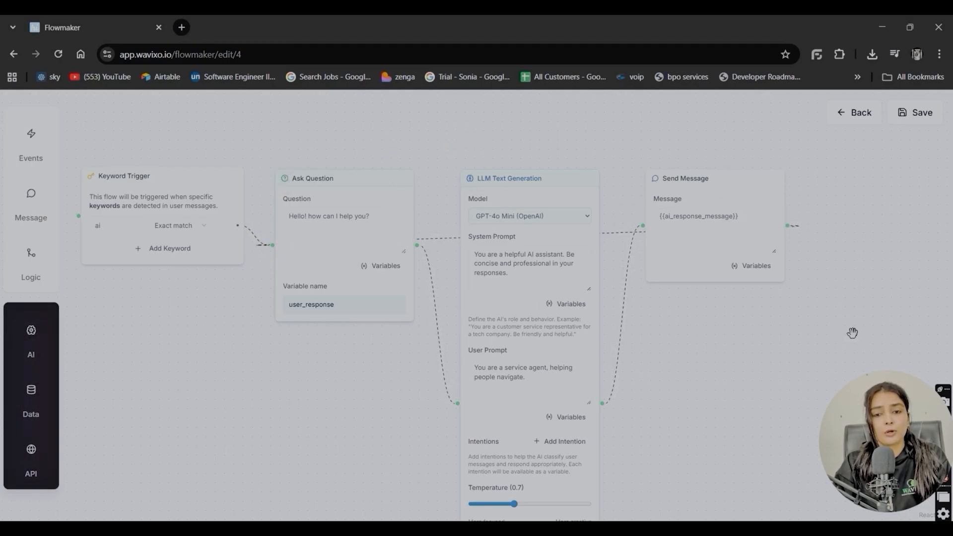
- Move the Send Message node lower on the canvas so its loop-back connection stands apart
{"action": "left_click_drag", "start_coordinate": [707, 179], "coordinate": [729, 366]}
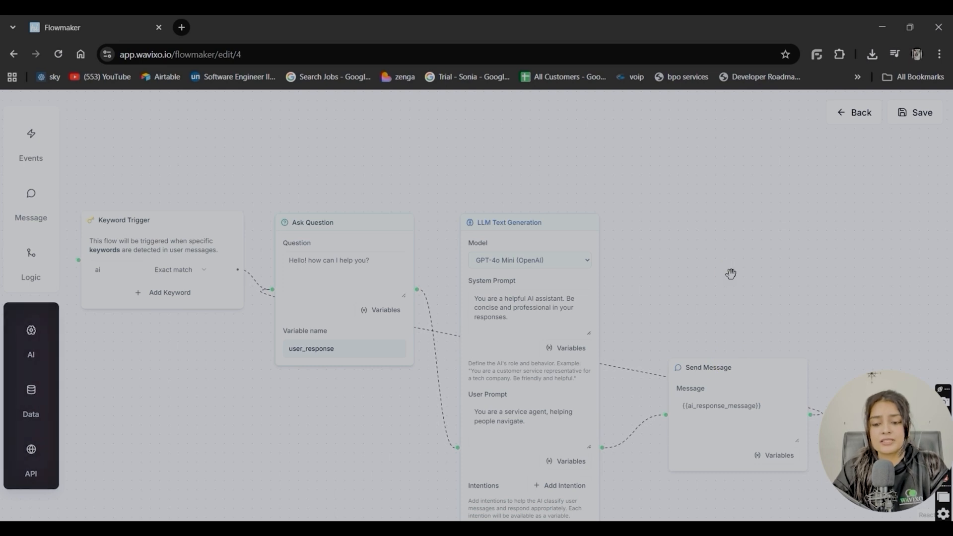
{"action": "left_click_drag", "start_coordinate": [730, 273], "coordinate": [735, 188]}
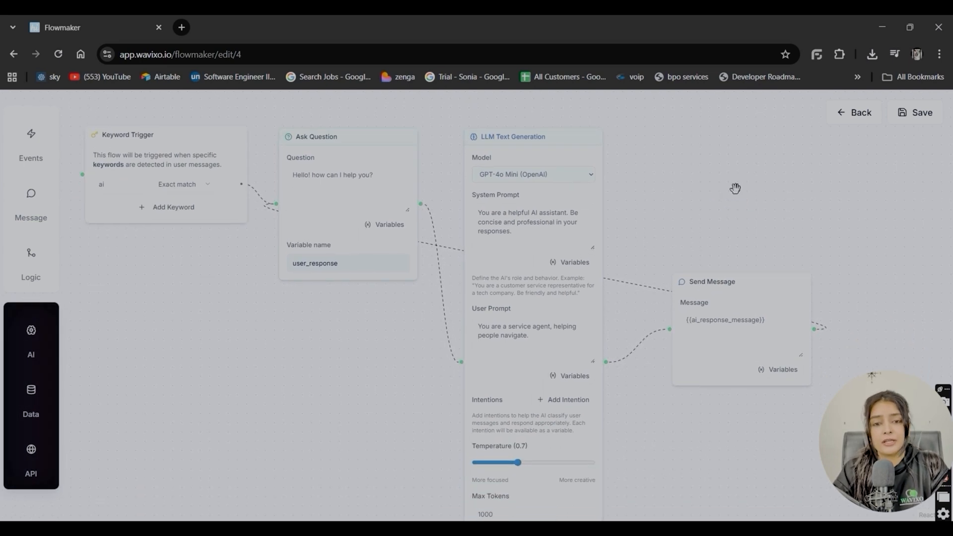
{"action": "mouse_move", "coordinate": [65, 398]}
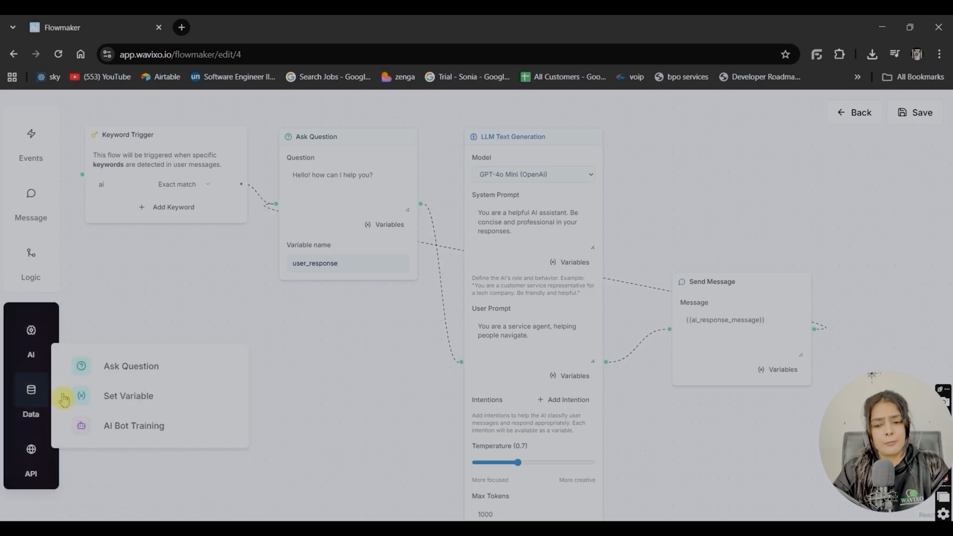
{"action": "left_click", "coordinate": [121, 425]}
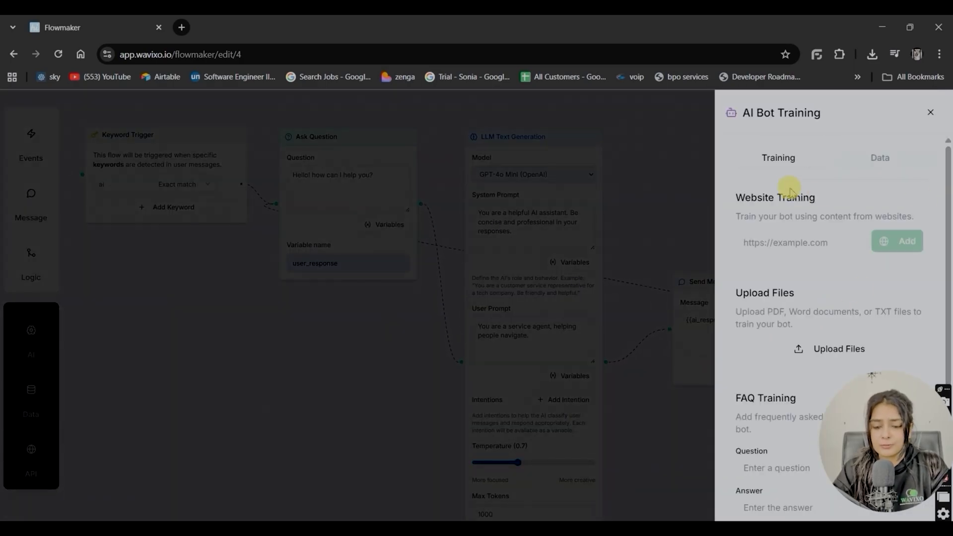
{"action": "left_click", "coordinate": [810, 248]}
{"action": "type", "text": "wavixo.io"}
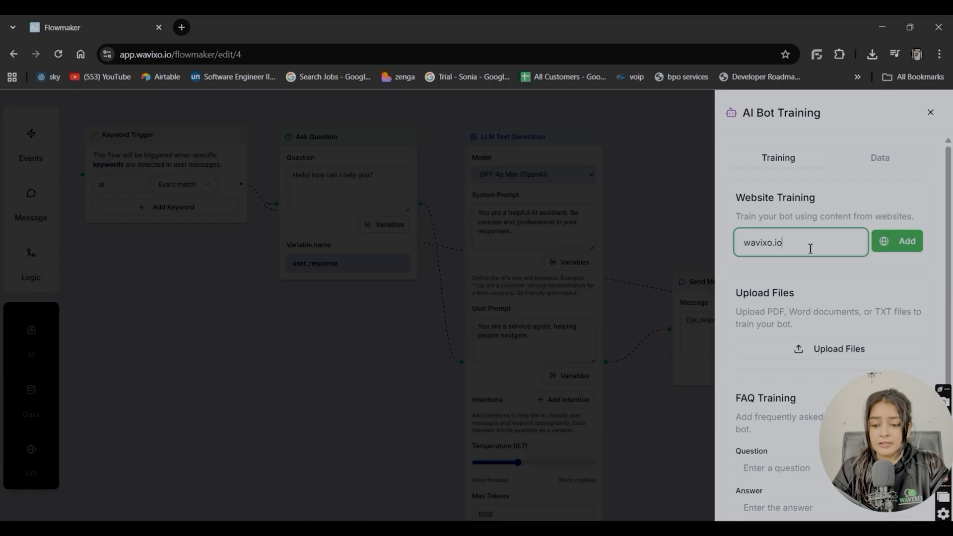
{"action": "type", "text": "www."}
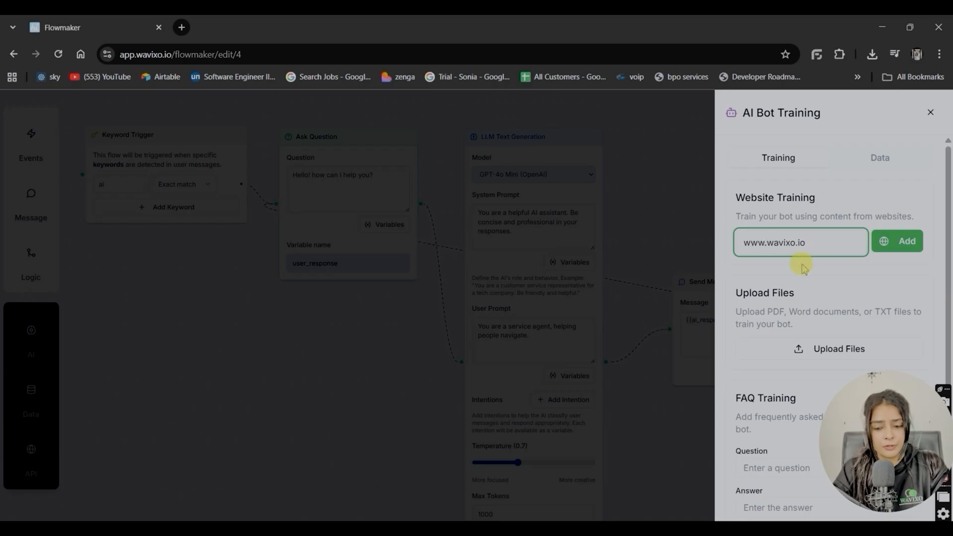
- Open and dismiss the training file picker, and review the bot's trained websites, files and FAQs
{"action": "scroll", "coordinate": [805, 251], "scroll_direction": "down", "scroll_amount": 1}
{"action": "left_click", "coordinate": [848, 307]}
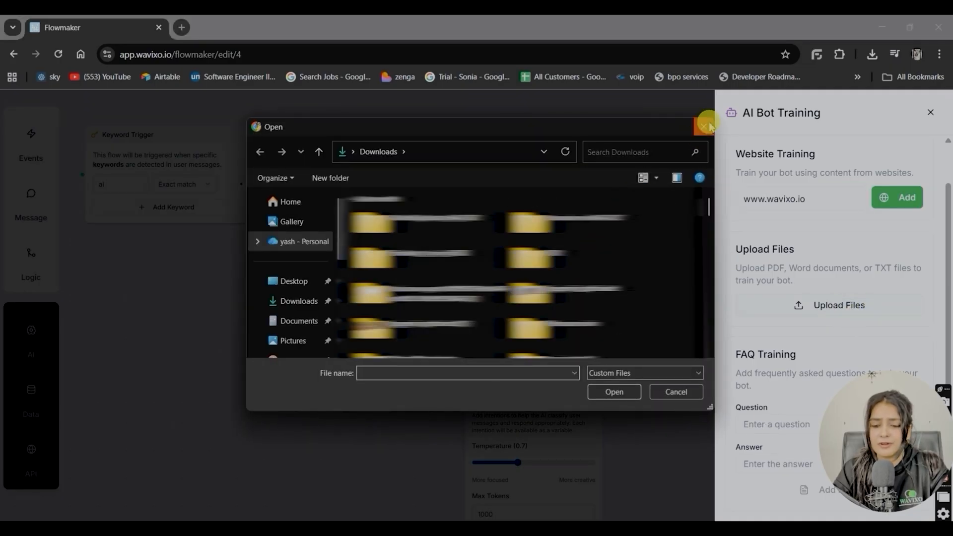
{"action": "left_click", "coordinate": [704, 127]}
{"action": "scroll", "coordinate": [847, 171], "scroll_direction": "up", "scroll_amount": 1}
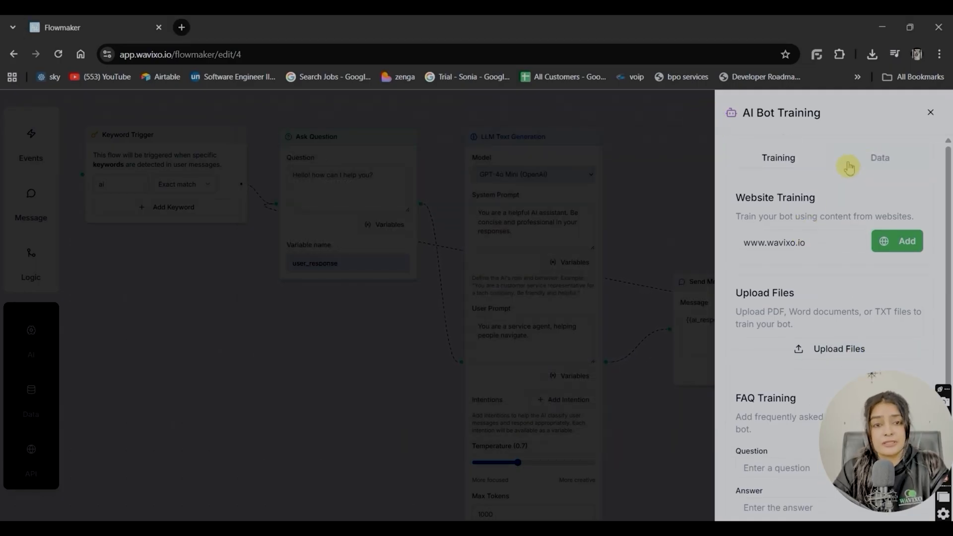
{"action": "left_click", "coordinate": [856, 171]}
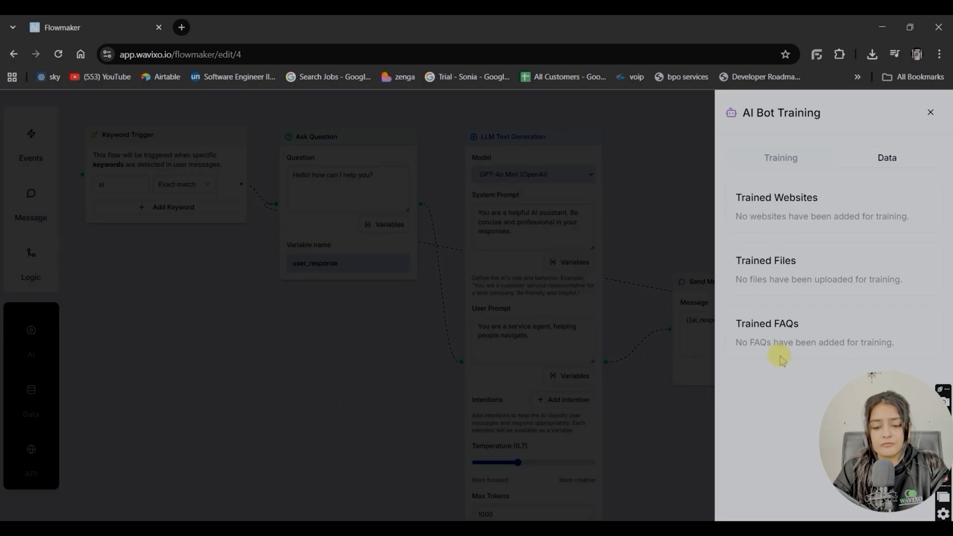
- Return to the training settings and submit the entered website for bot training
{"action": "left_click", "coordinate": [789, 166]}
{"action": "scroll", "coordinate": [811, 307], "scroll_direction": "down", "scroll_amount": 1}
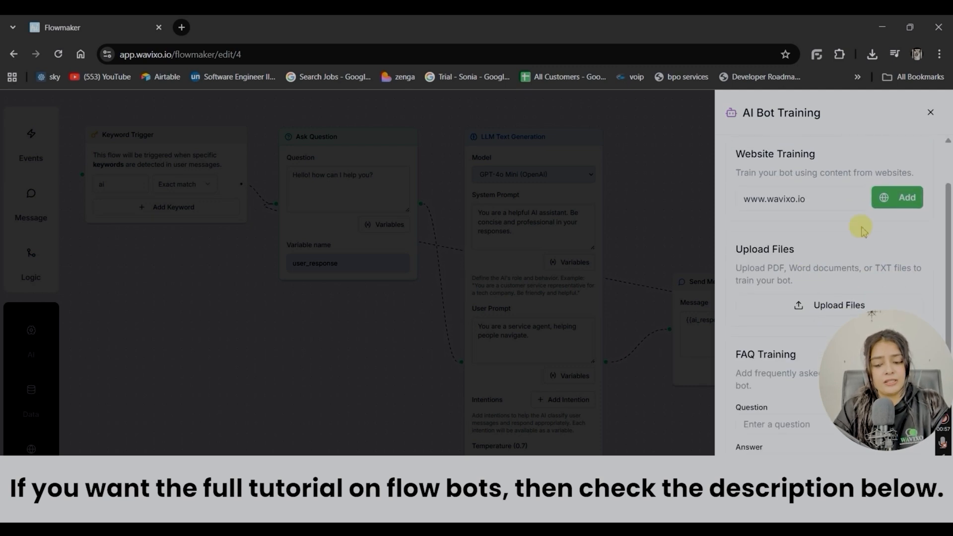
{"action": "left_click", "coordinate": [897, 204]}
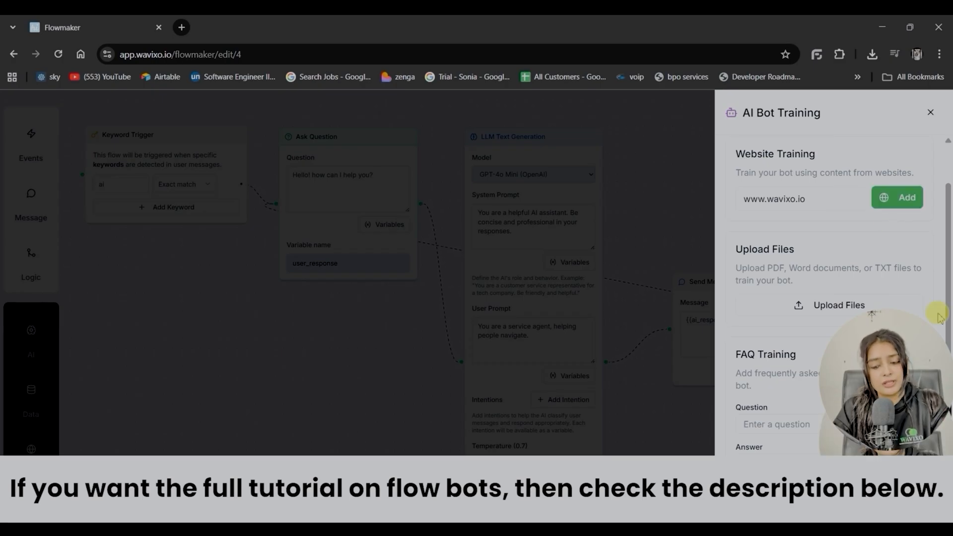